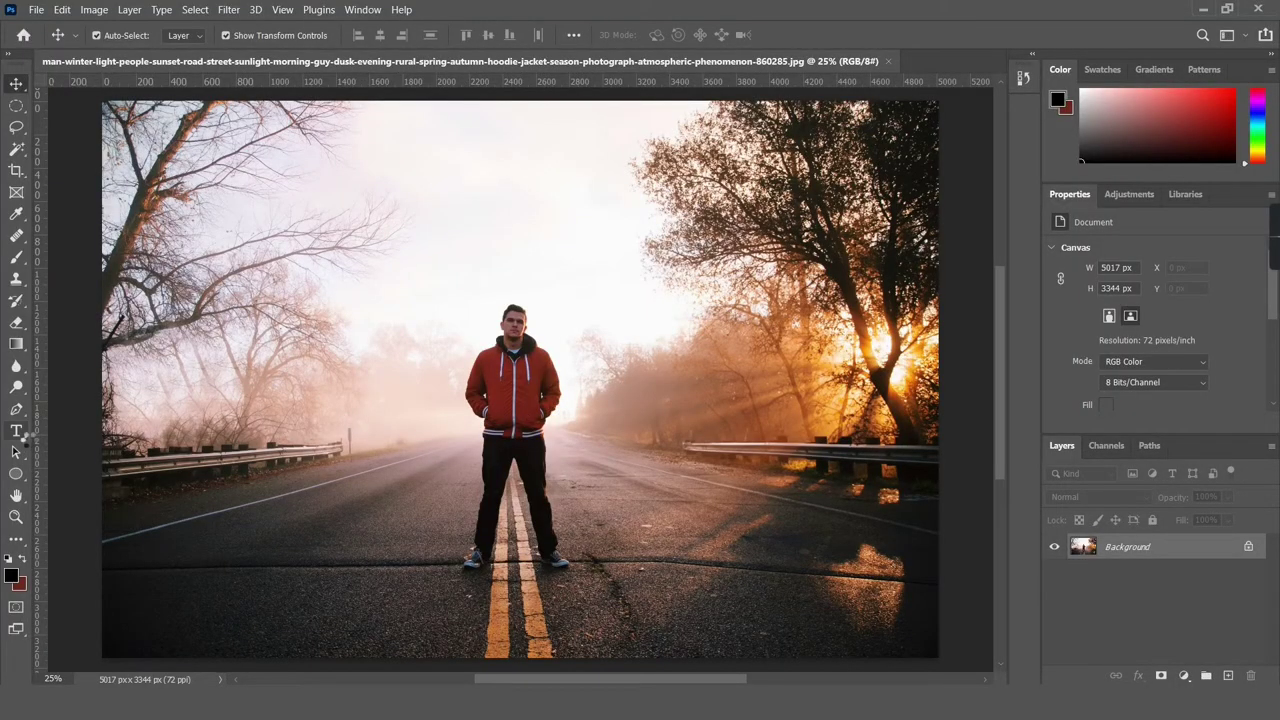
Step: Add FOREST as a black Montserrat Black 800 pt type layer across the photo
left_click(22, 435)
left_click(508, 441)
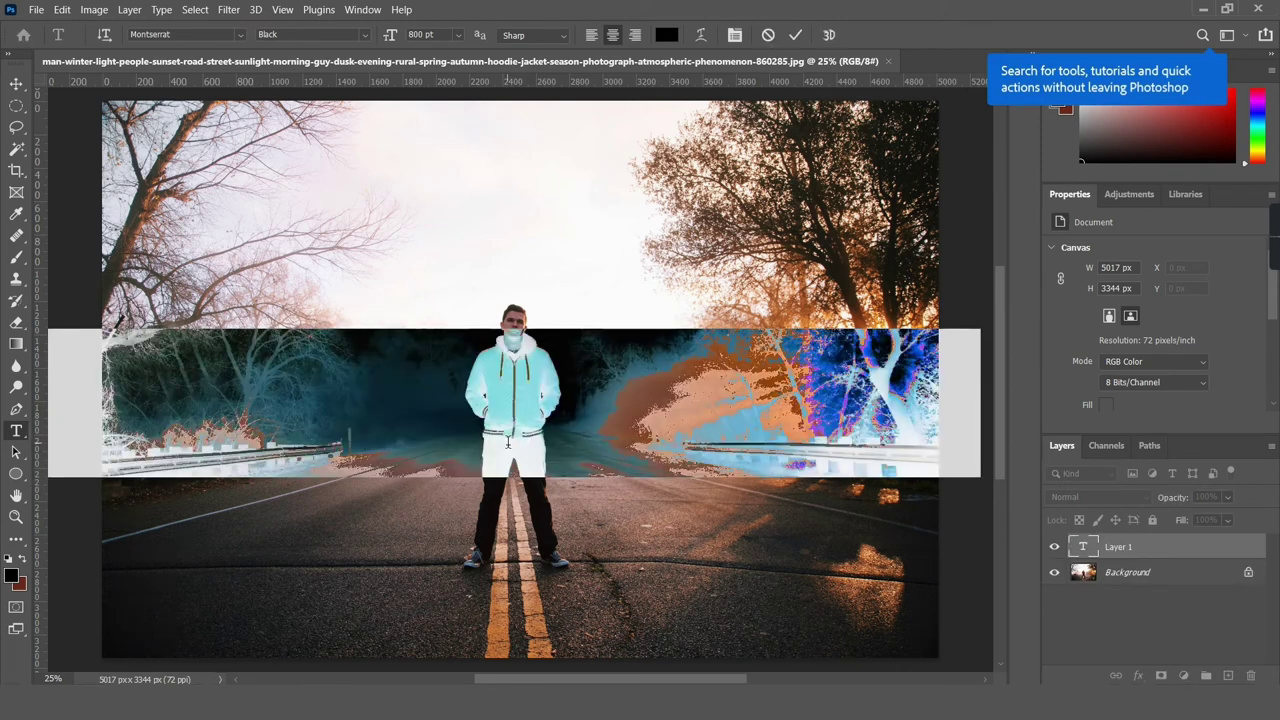
type("FORE")
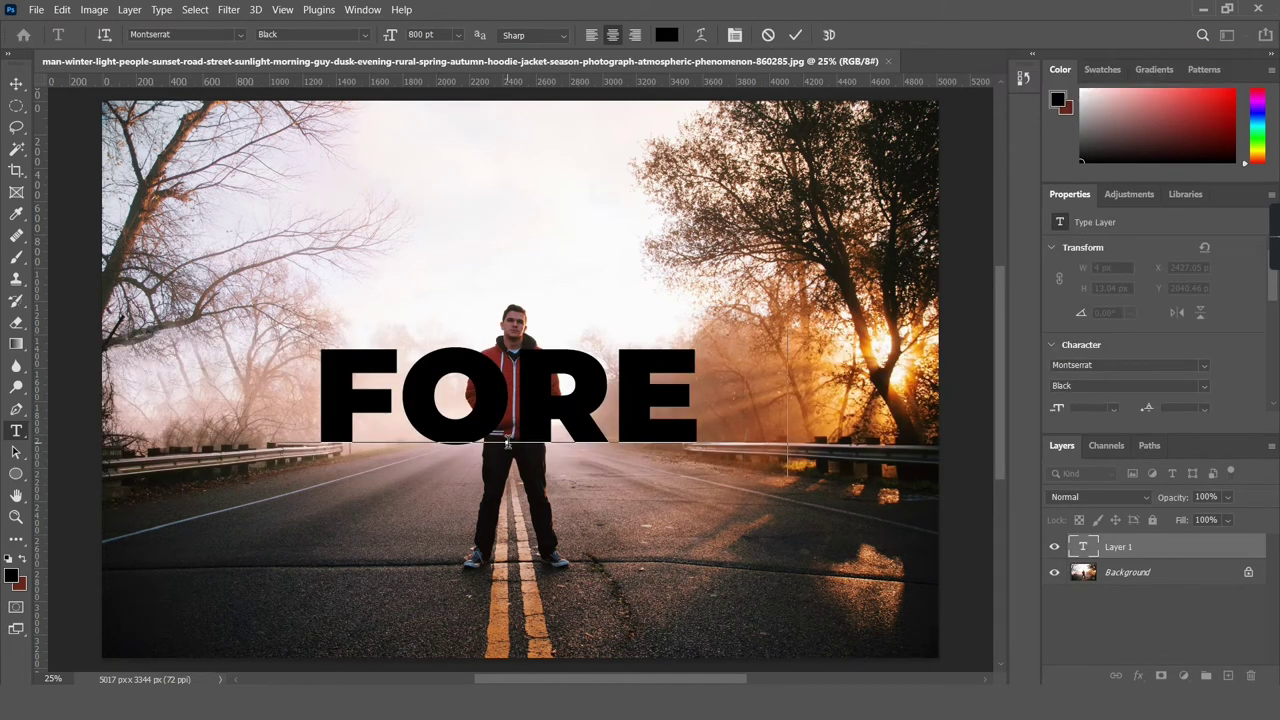
type("ST")
left_click(797, 36)
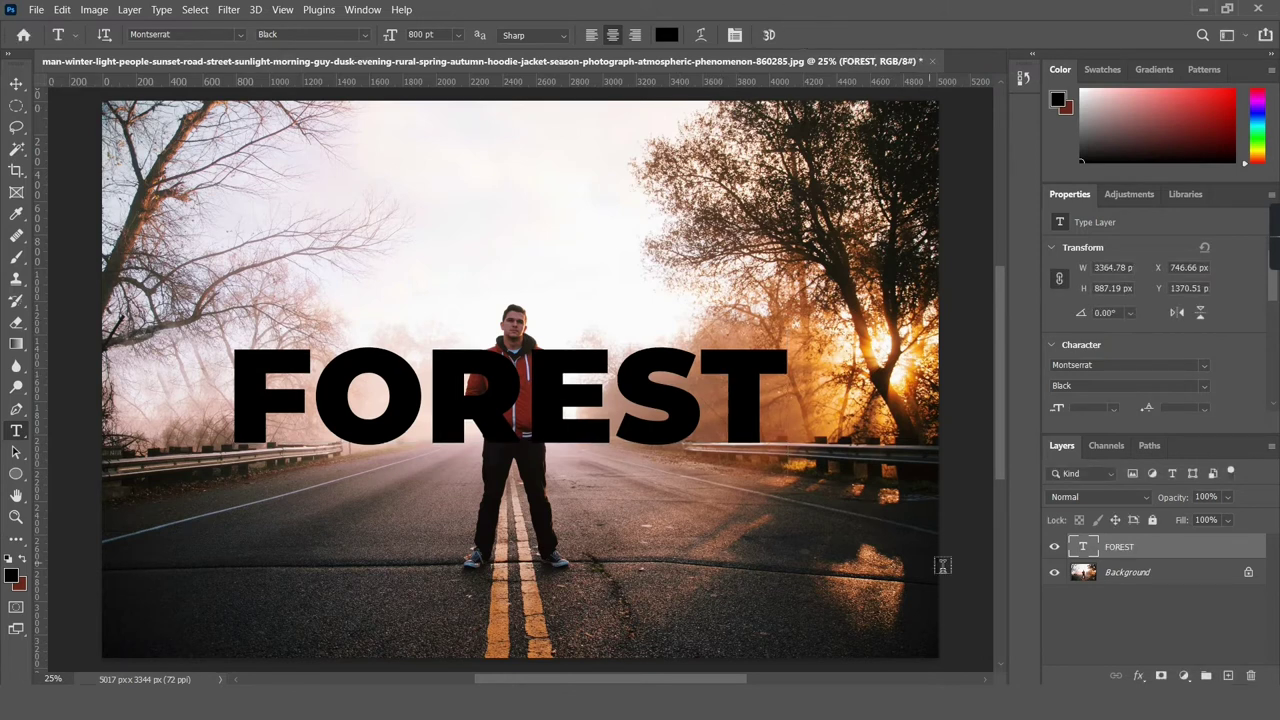
Step: Duplicate FOREST, move the copy 400 px down onto the road, and hide the original
key("ctrl+j")
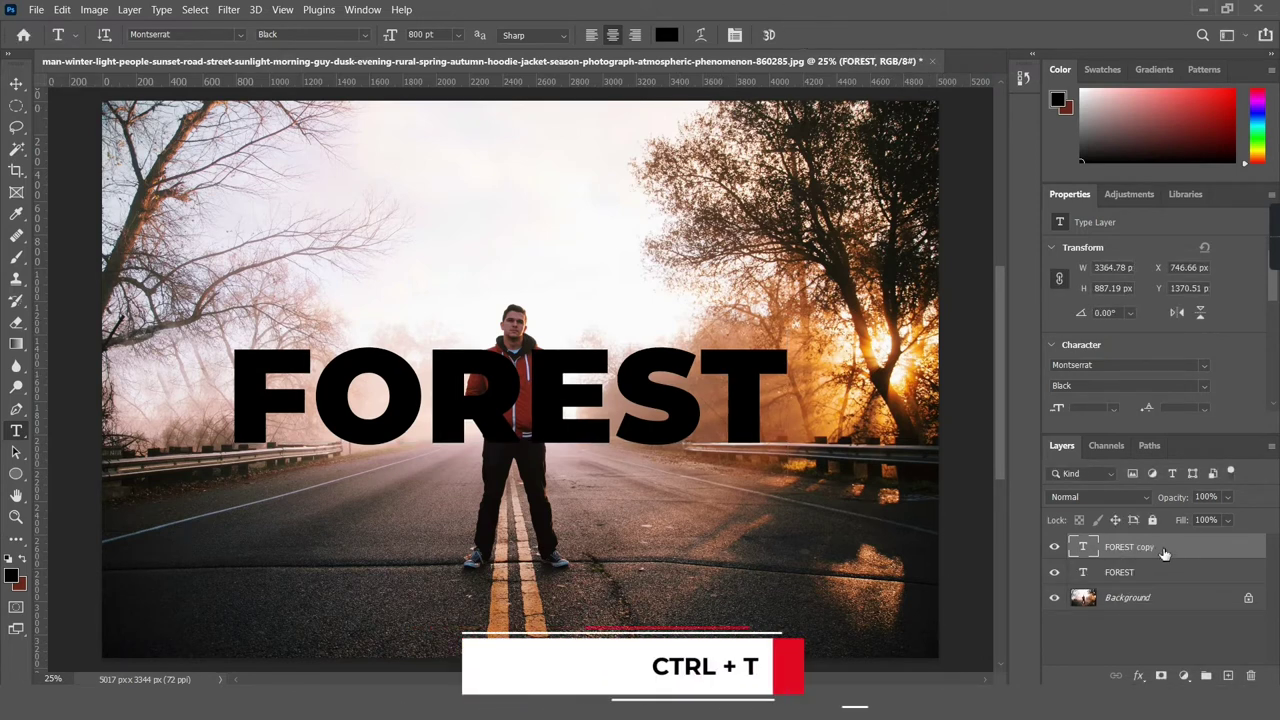
key("ctrl+t")
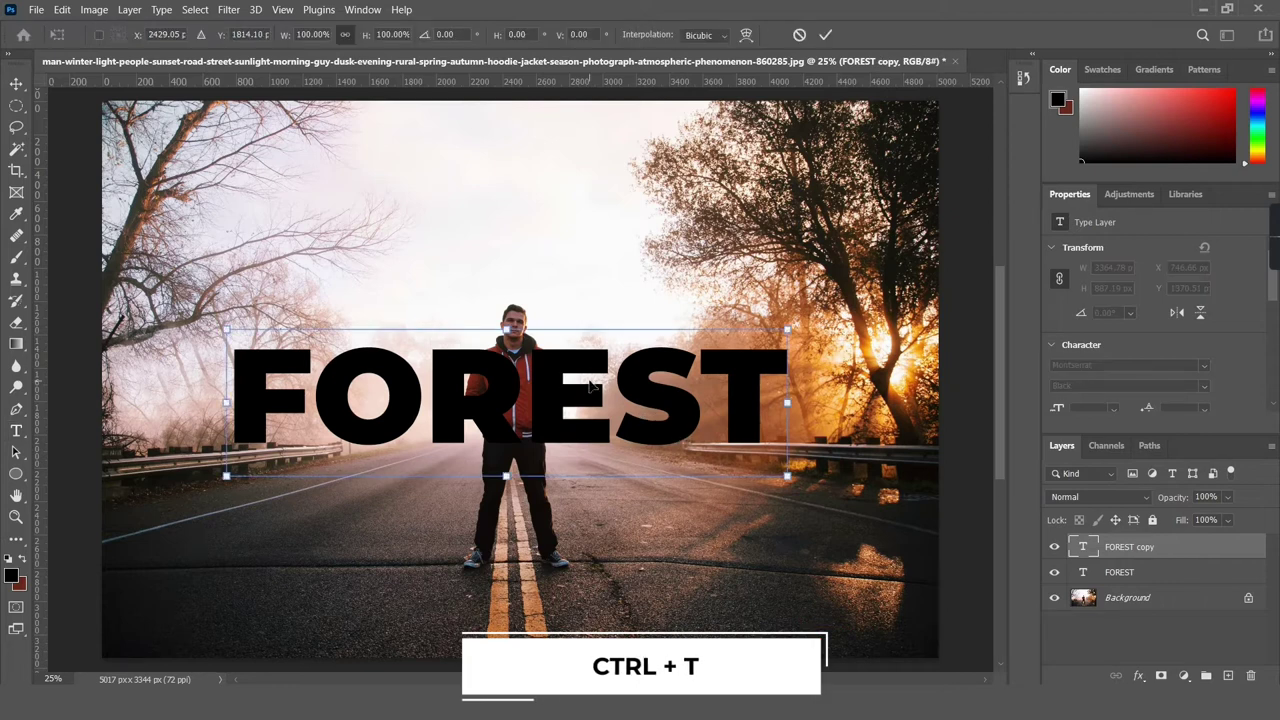
left_click_drag(592, 448, 592, 512)
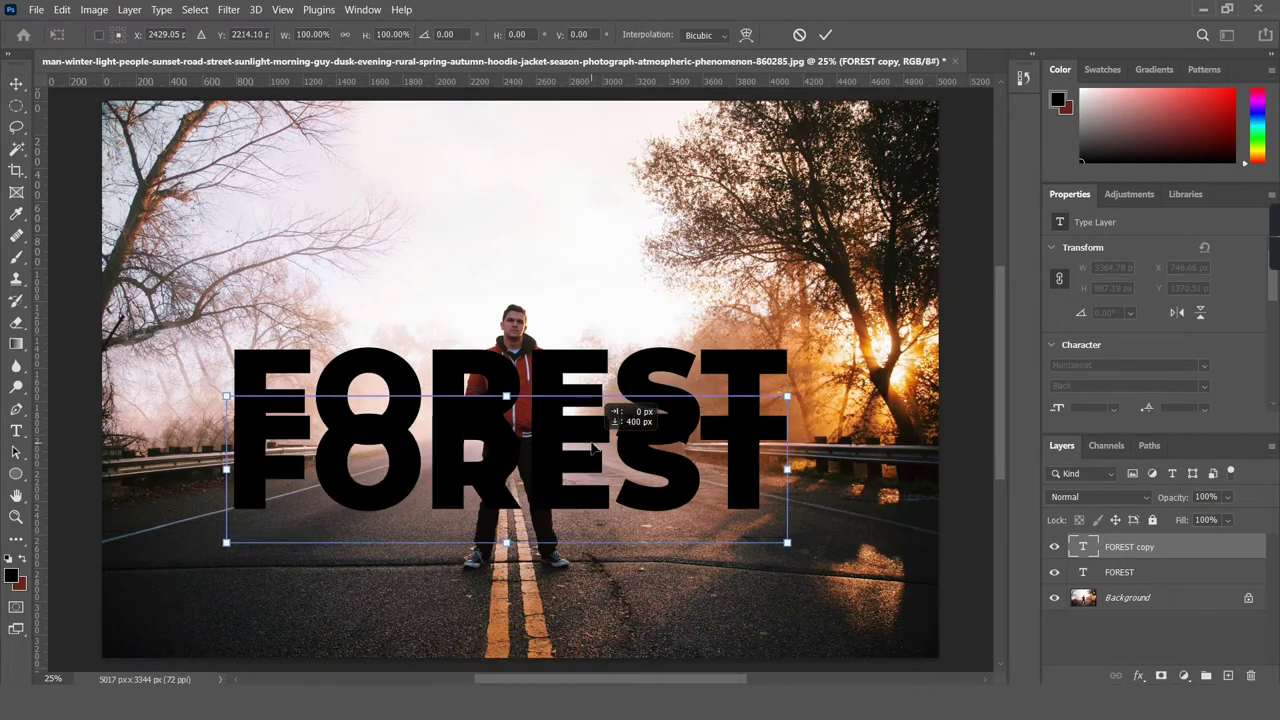
left_click(830, 34)
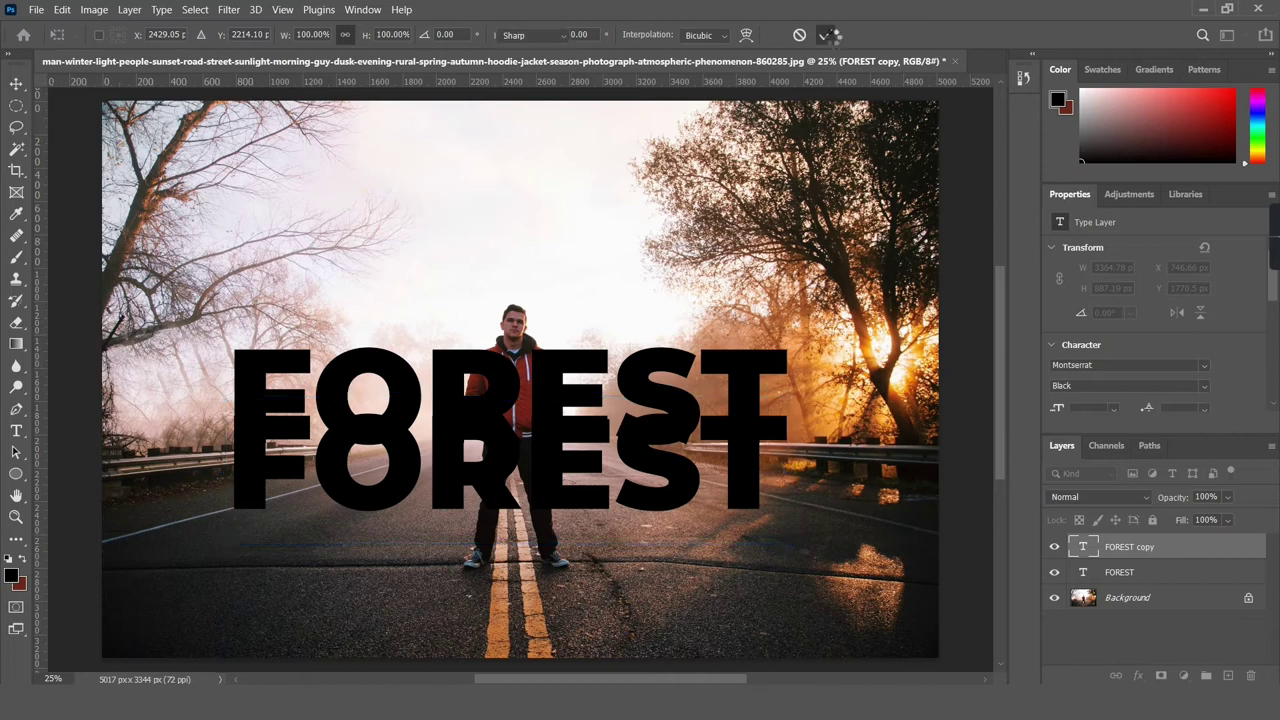
left_click(1055, 572)
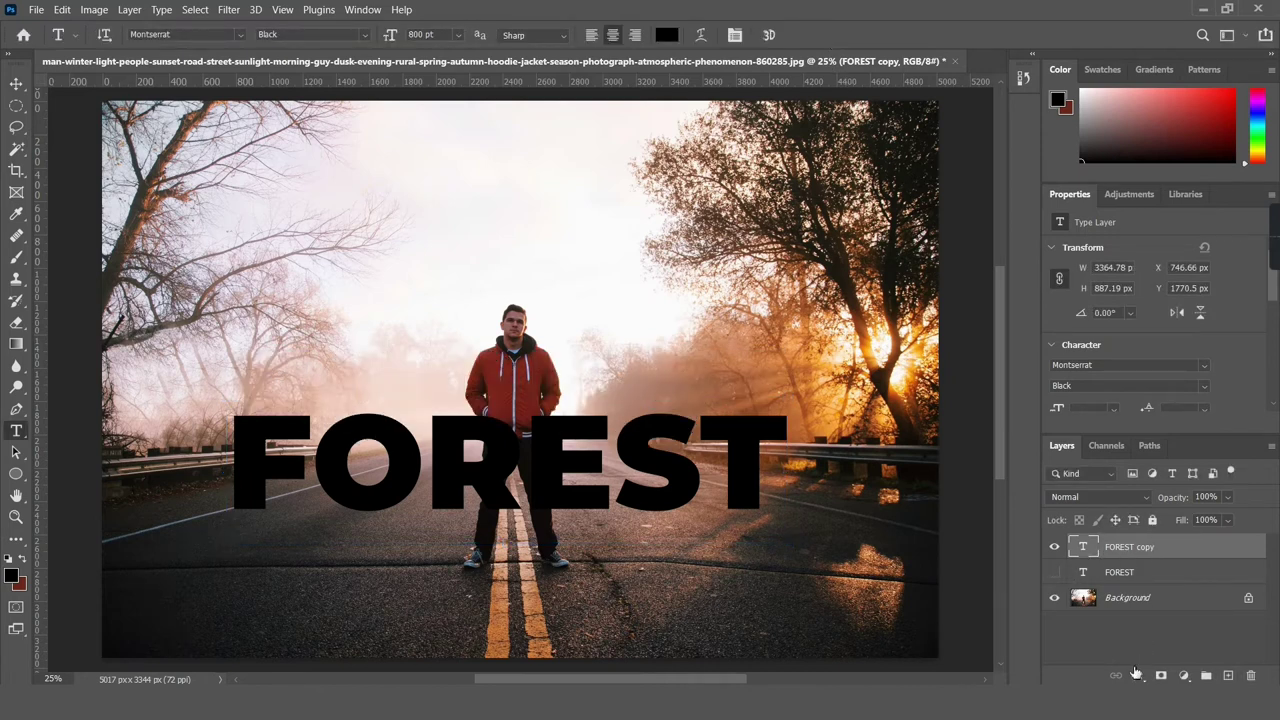
left_click(1136, 673)
Step: Give FOREST copy a red Linear Light gradient overlay at 90° and 150% scale
left_click(1165, 508)
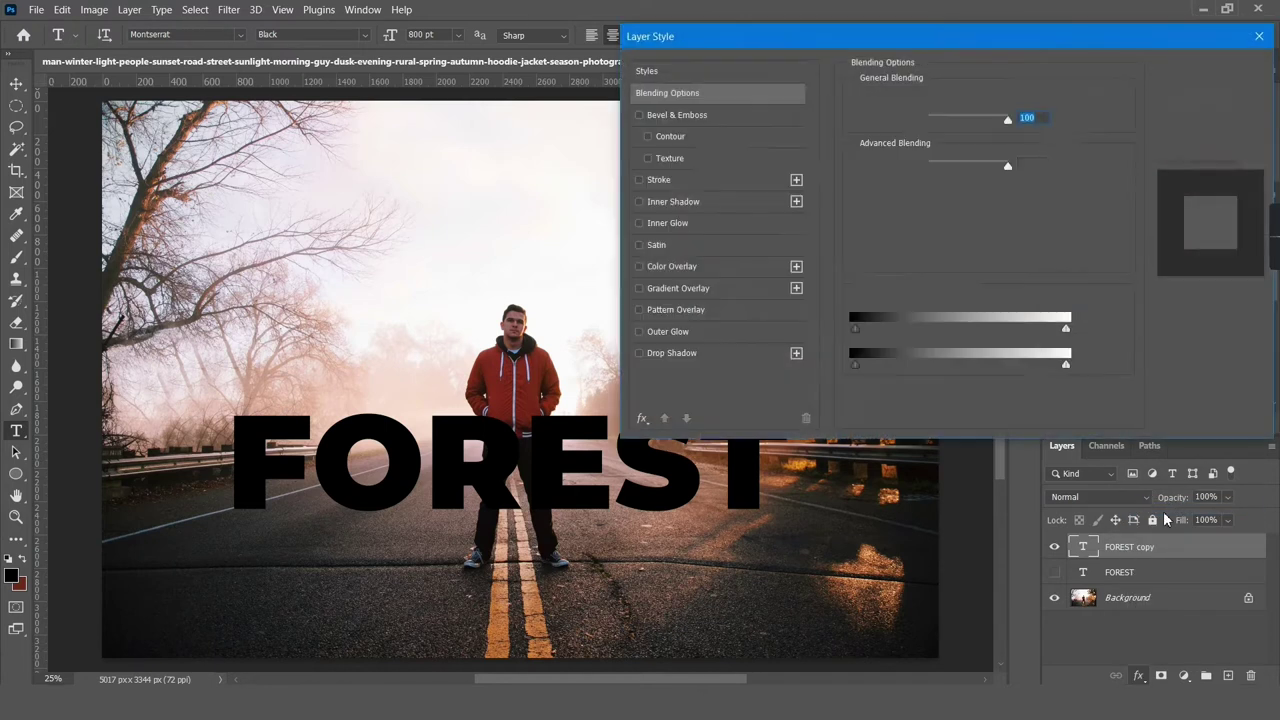
left_click(664, 292)
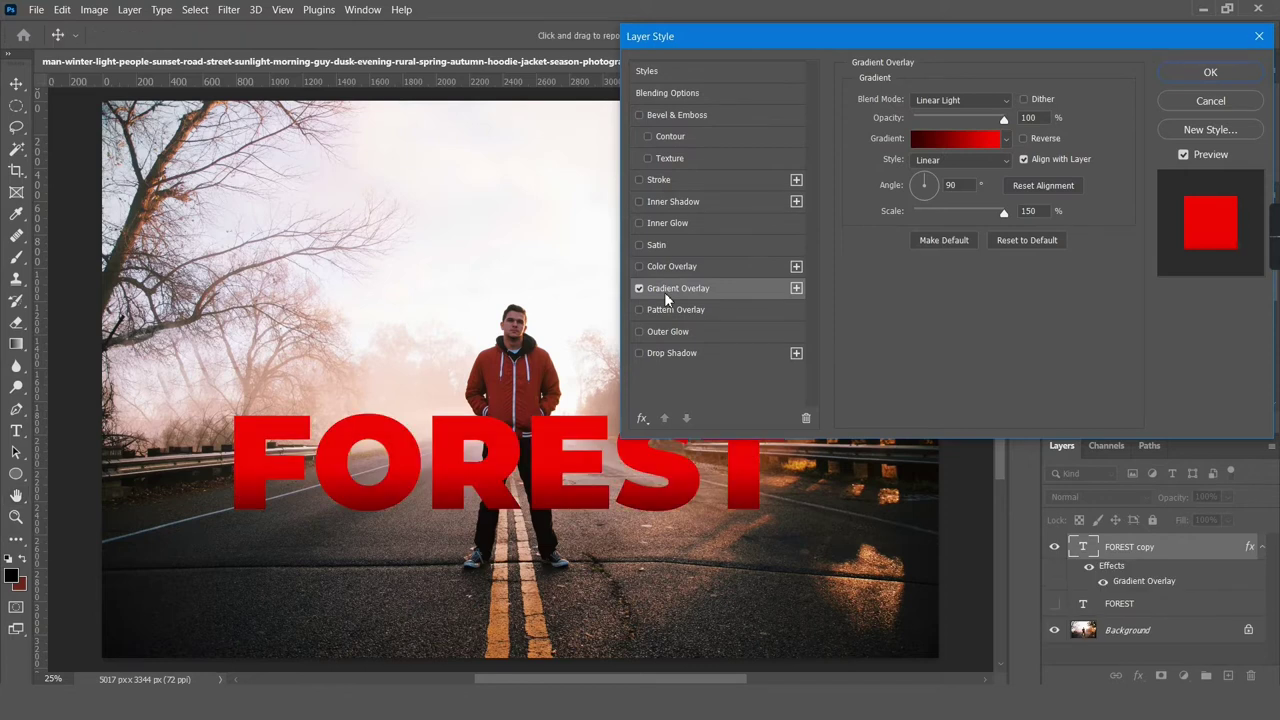
left_click(1203, 72)
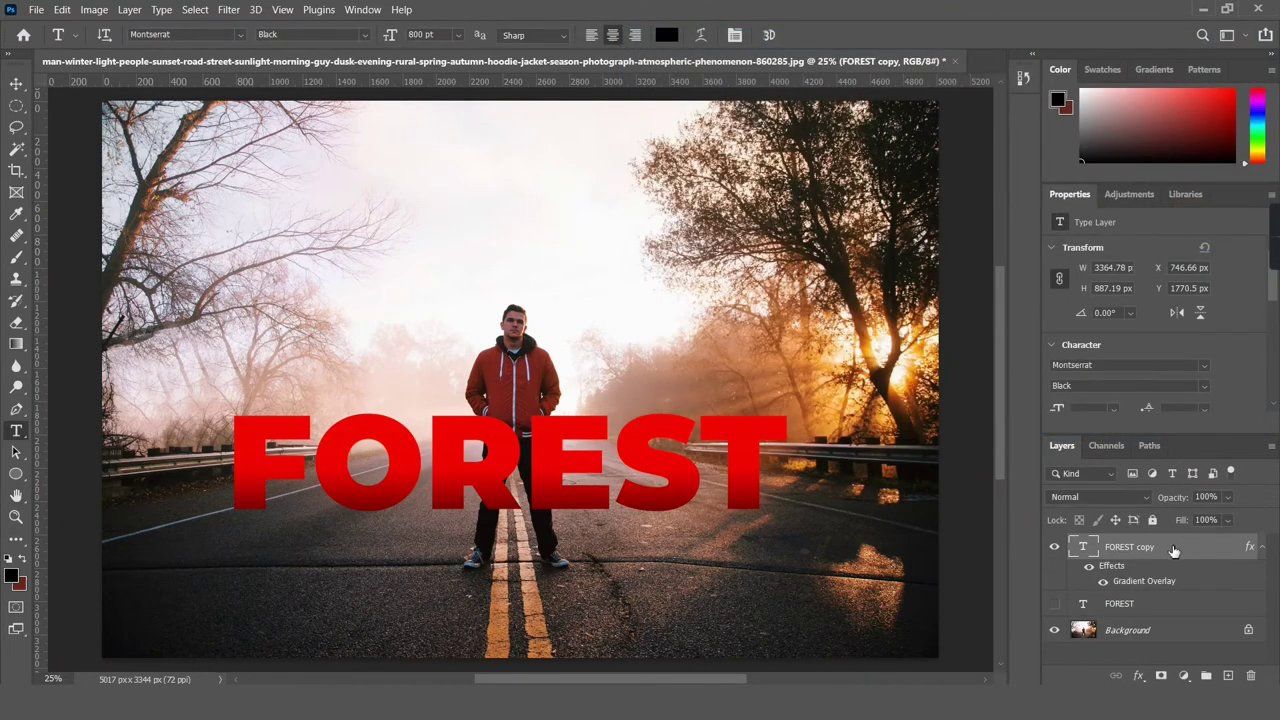
Step: Convert FOREST copy to a smart object and extrude it into 3D text (207.35 px depth)
right_click(1174, 551)
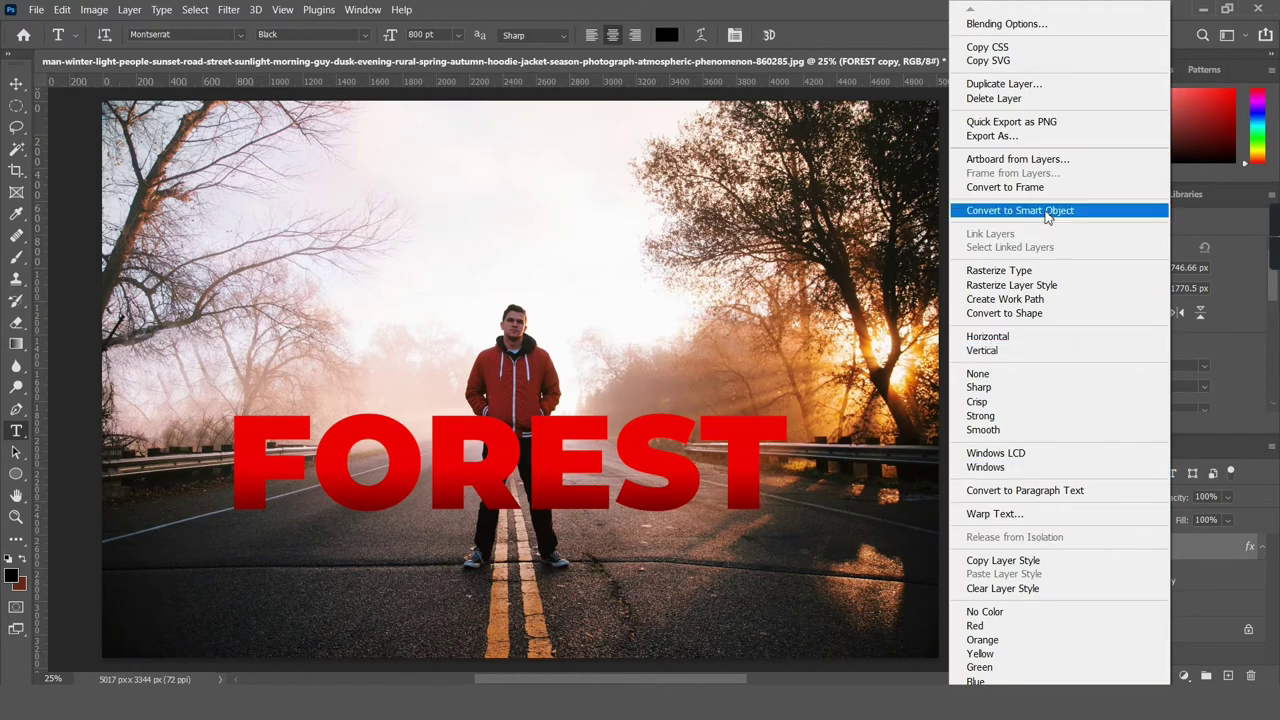
left_click(1047, 212)
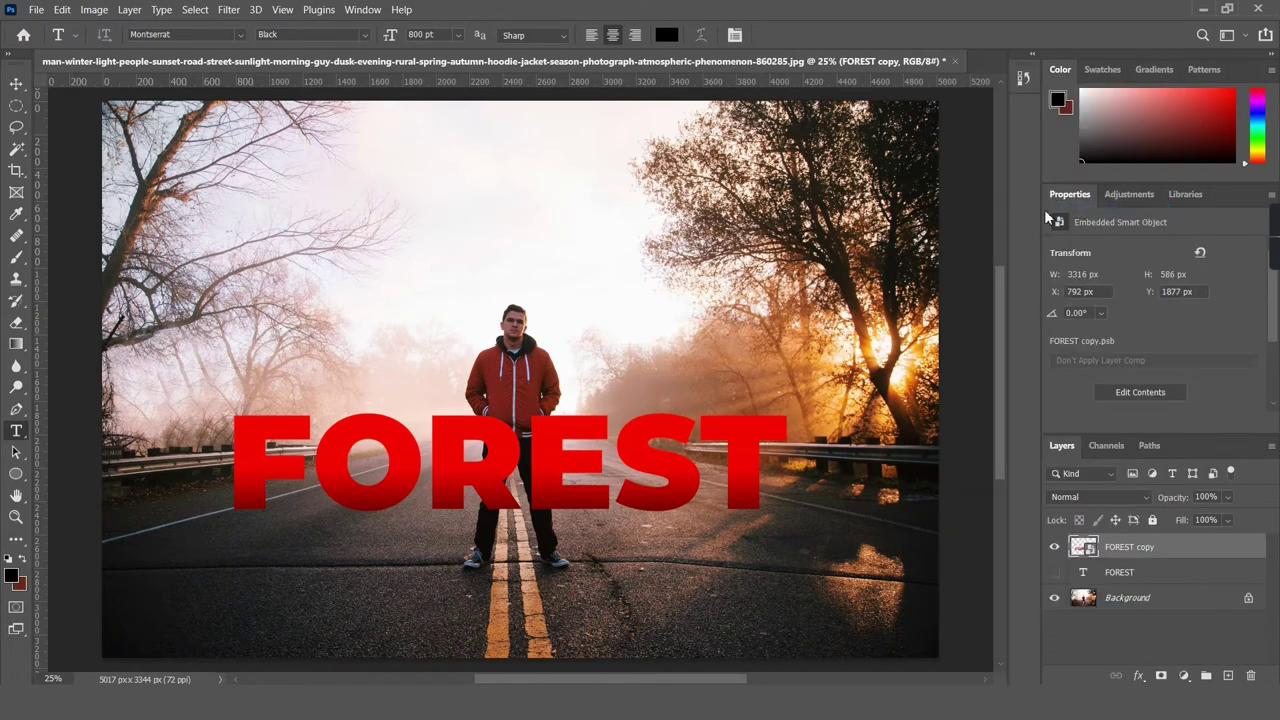
right_click(1146, 553)
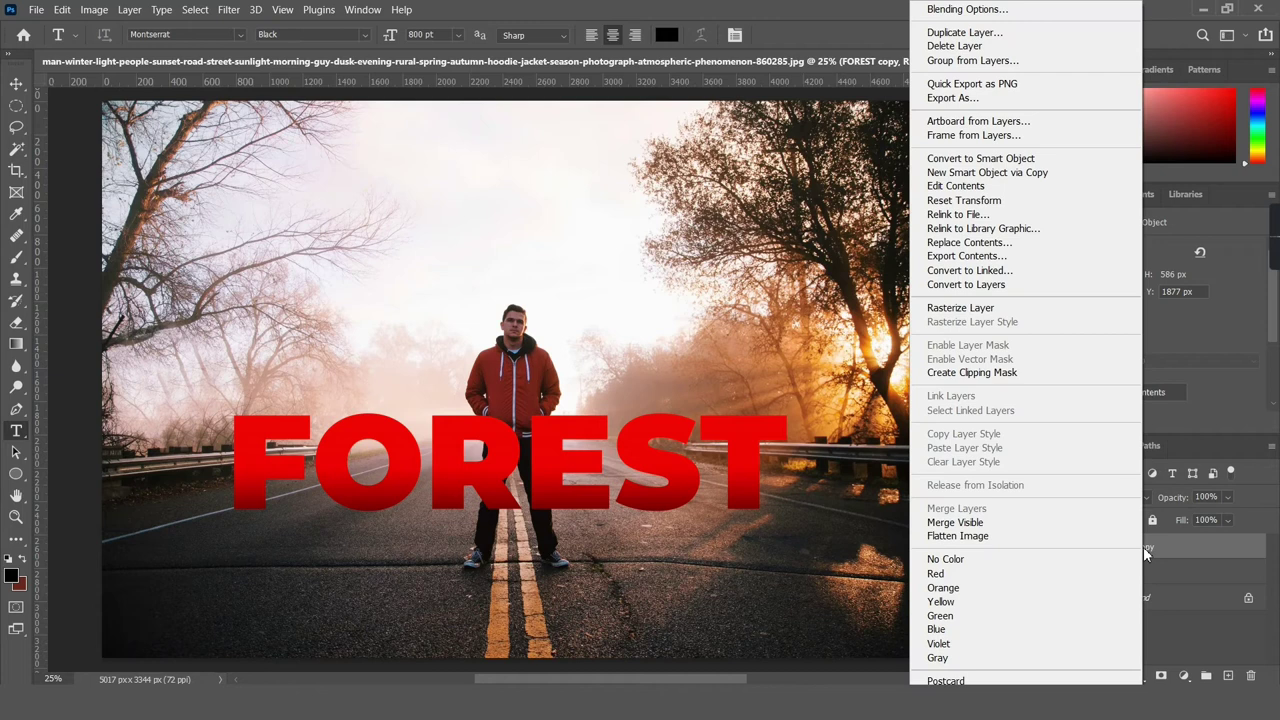
key("Escape")
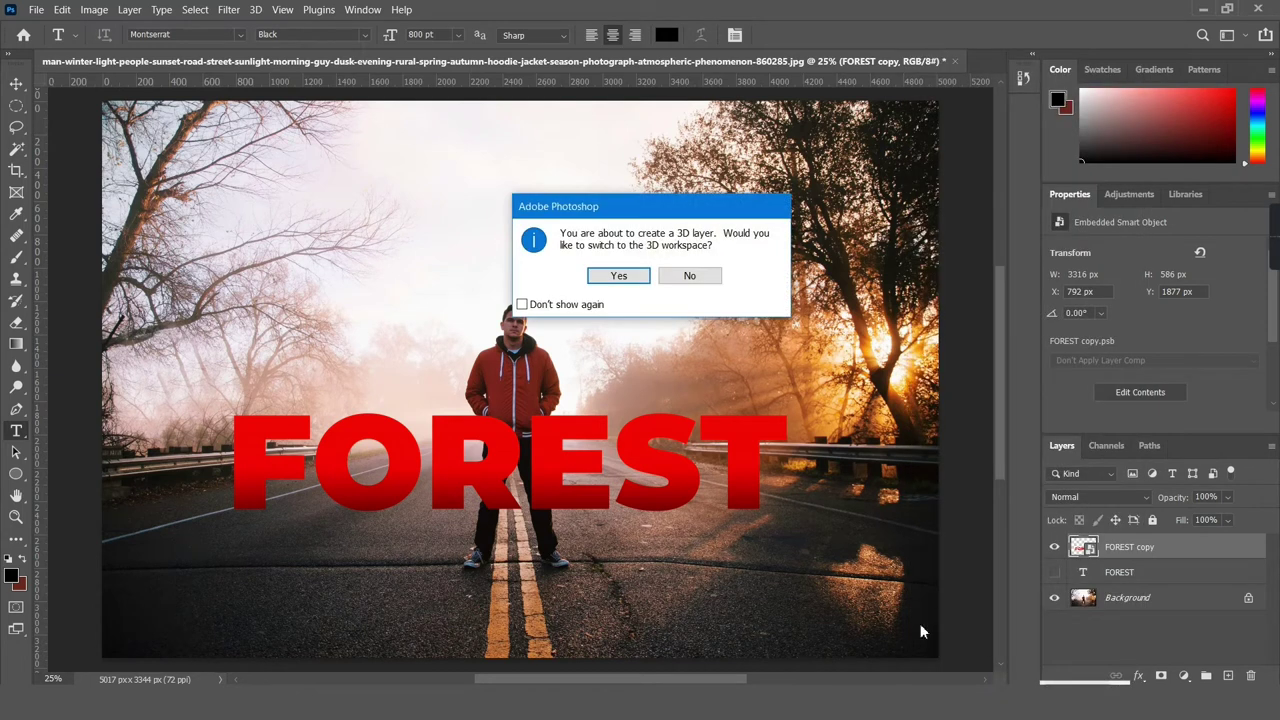
left_click(620, 276)
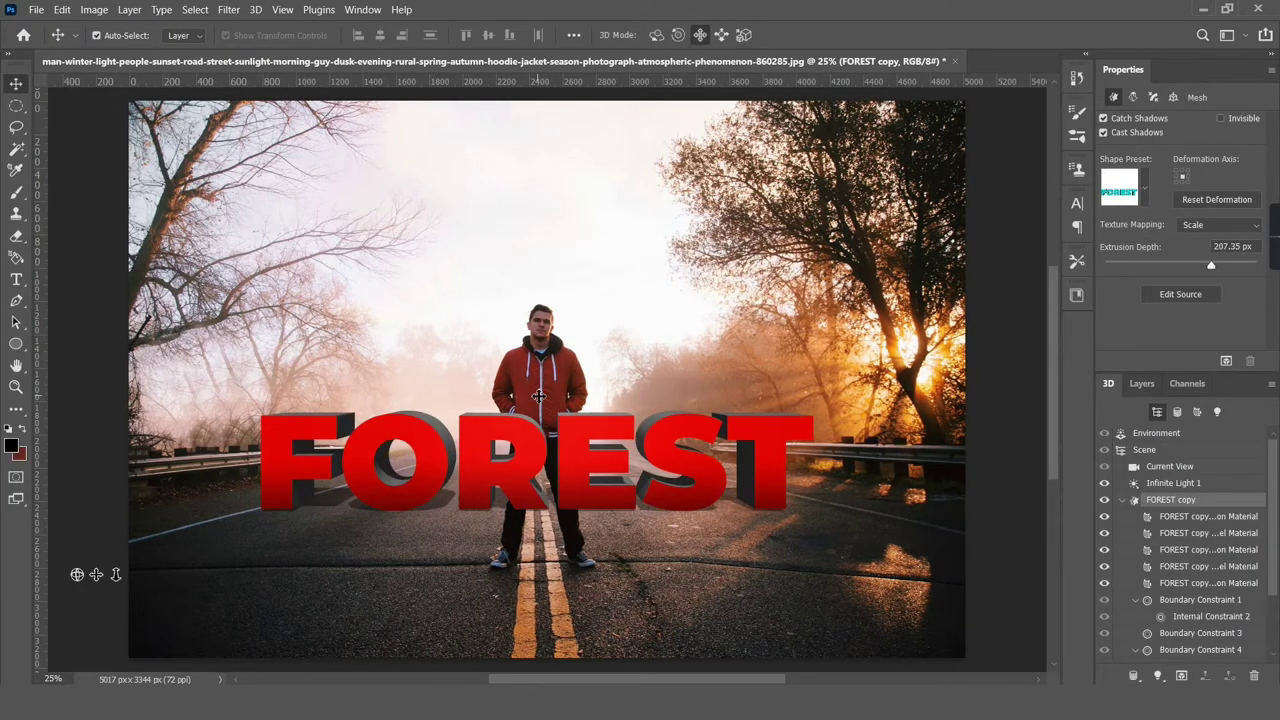
Step: Set the 3D environment IBL intensity to 3%, turn off its shadow, and set shadow opacity to 0%
left_click(1160, 434)
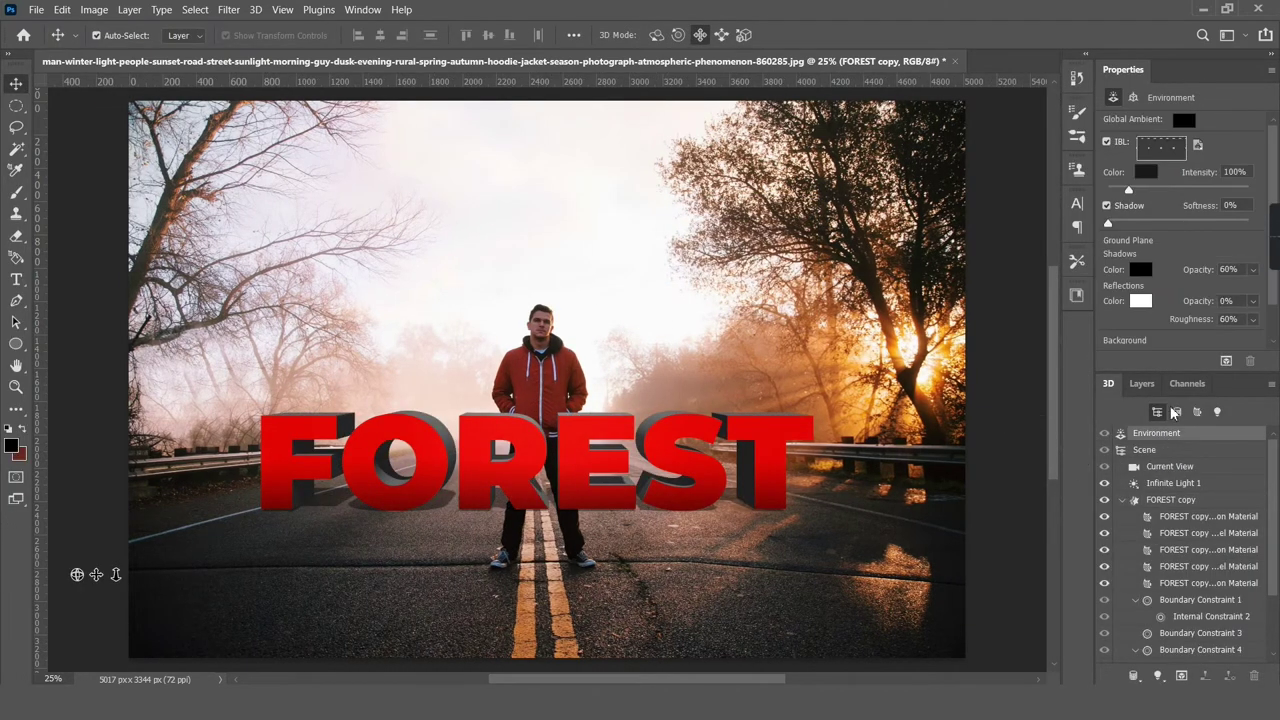
scroll(1150, 200, "down", 2)
mouse_move(1128, 149)
left_mouse_down()
mouse_move(1100, 150)
mouse_move(1110, 160)
left_mouse_up()
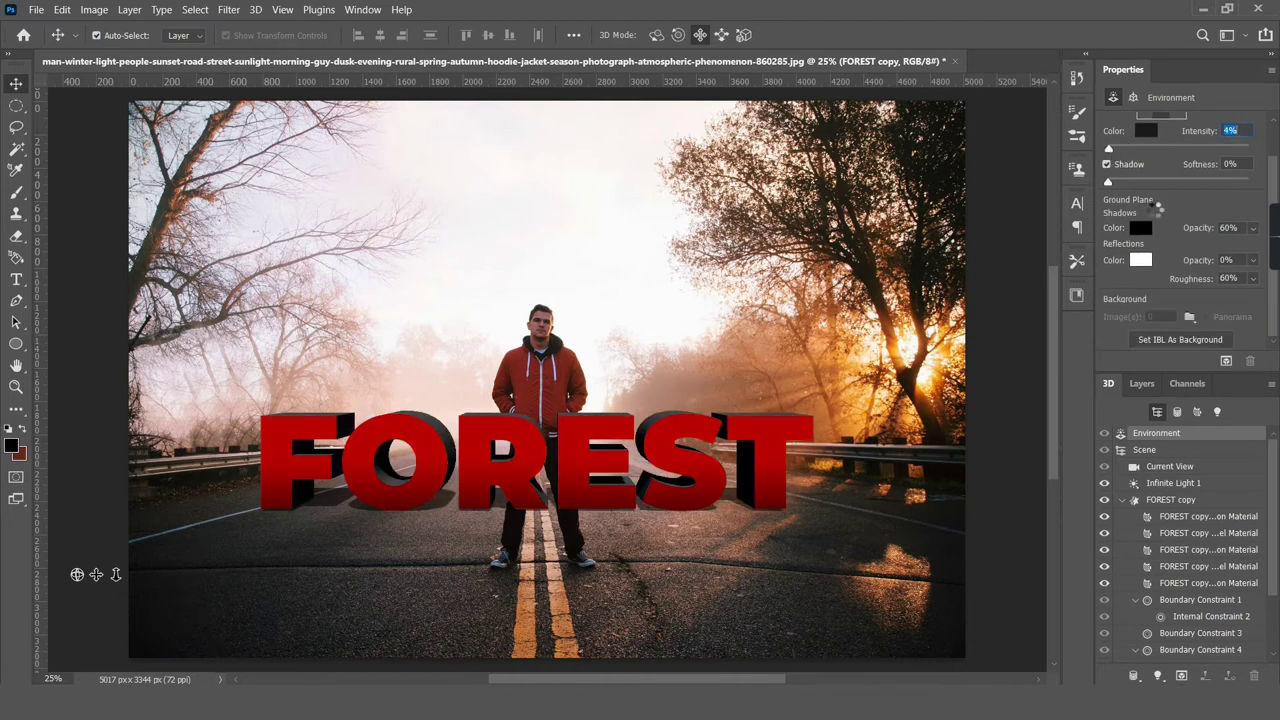
scroll(1140, 210, "up", 2)
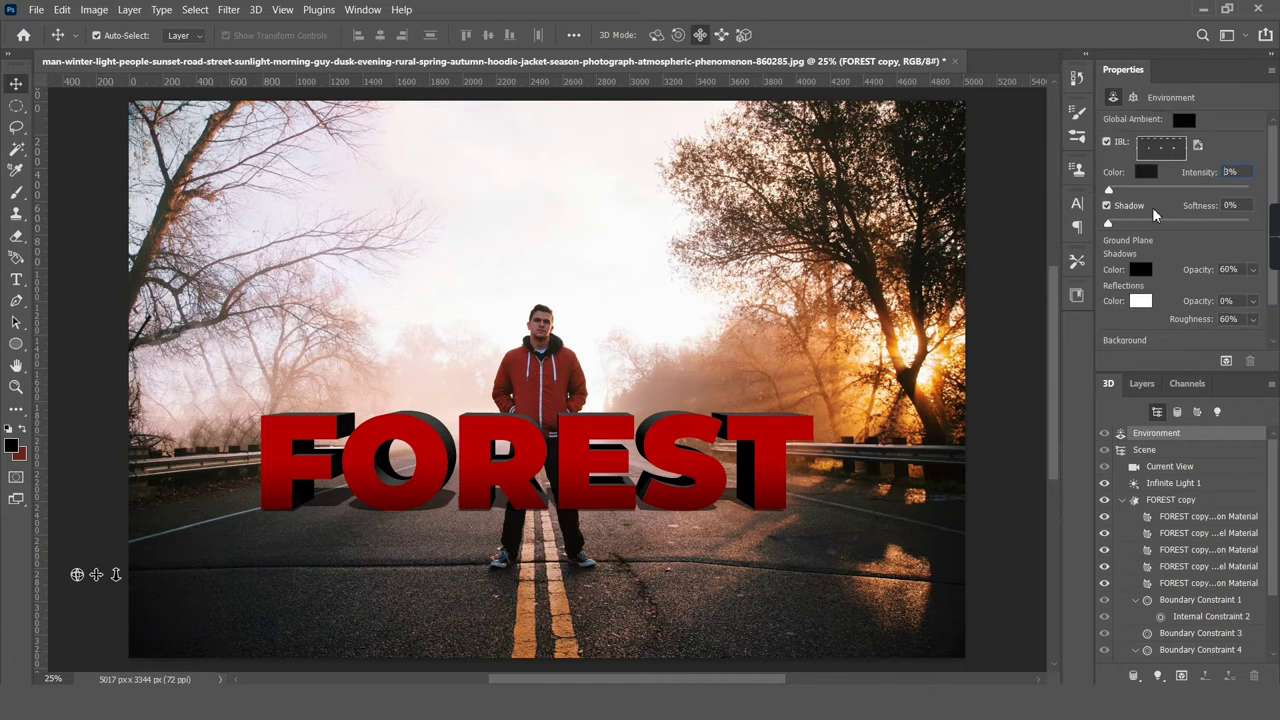
left_click(1106, 205)
left_click_drag(1252, 270, 1181, 295)
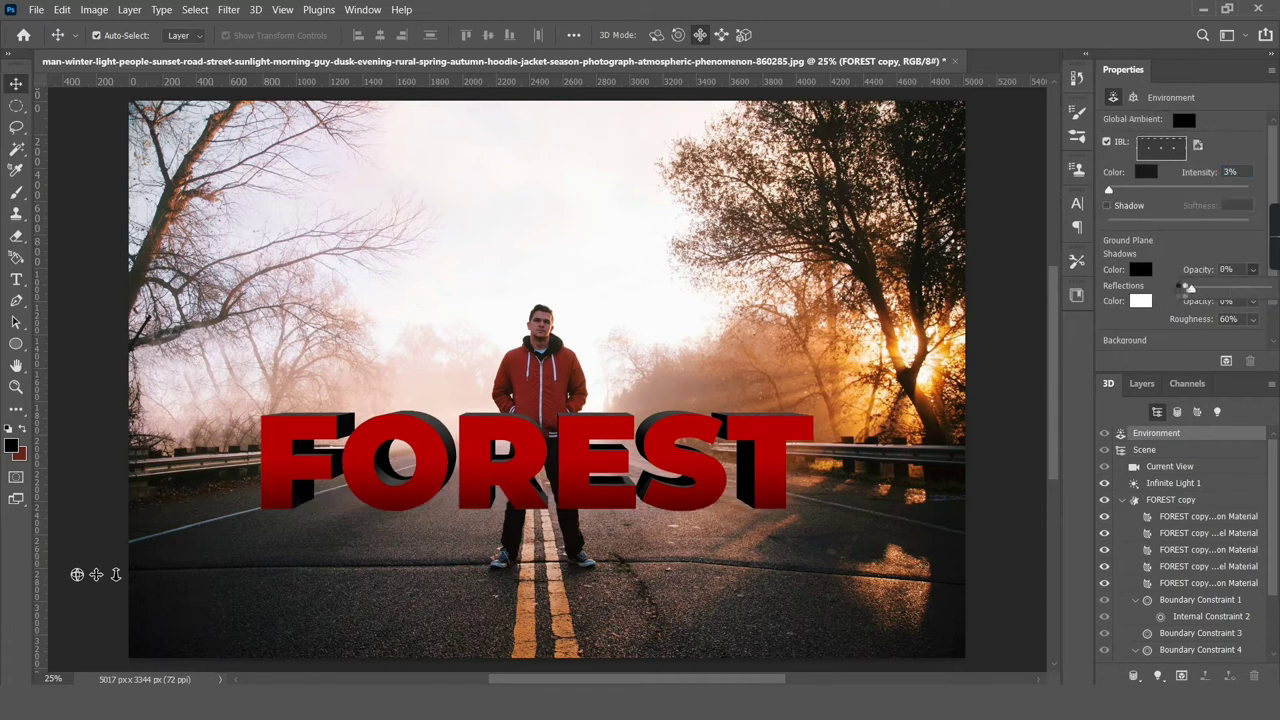
Step: Switch the workspace back to Essentials
left_click(1229, 37)
left_click(1195, 52)
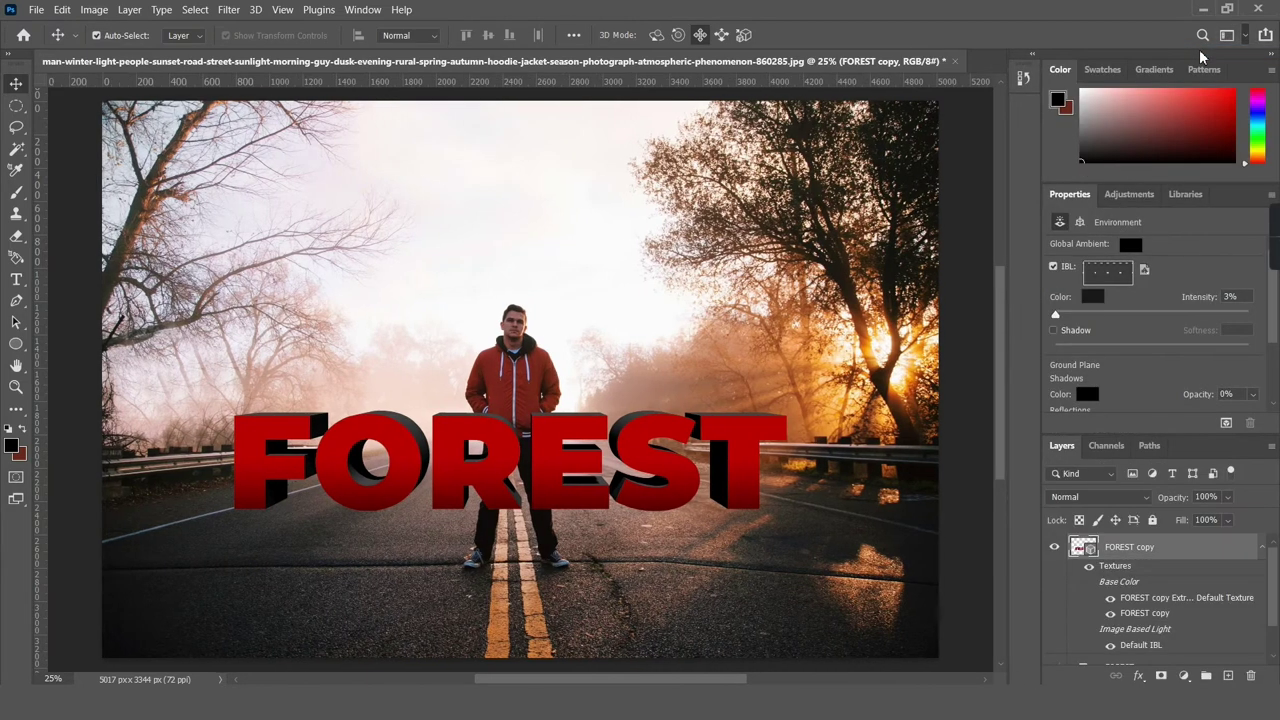
right_click(1162, 553)
Step: Show the black FOREST layer again and drag it down beneath the red 3D text
left_click(1160, 423)
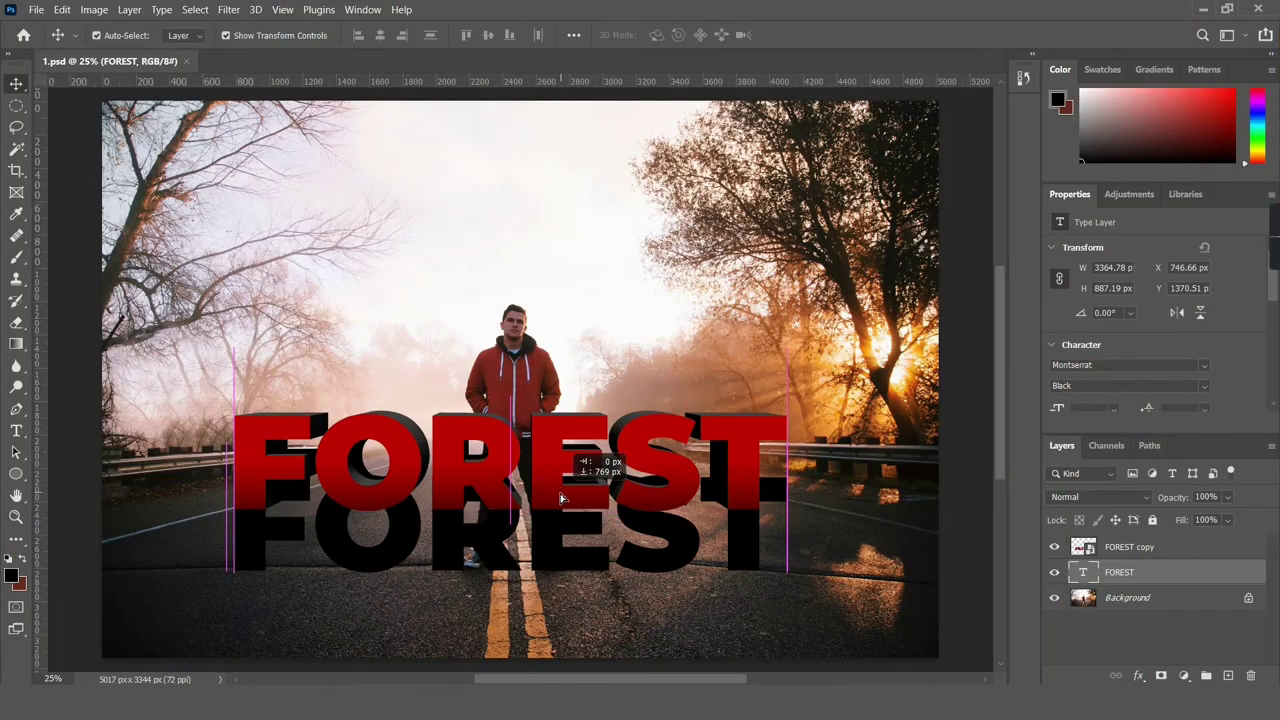
left_click_drag(561, 497, 563, 500)
Step: Flip the black FOREST text vertically and move it down as a reflection
key("ctrl+t")
right_click(580, 507)
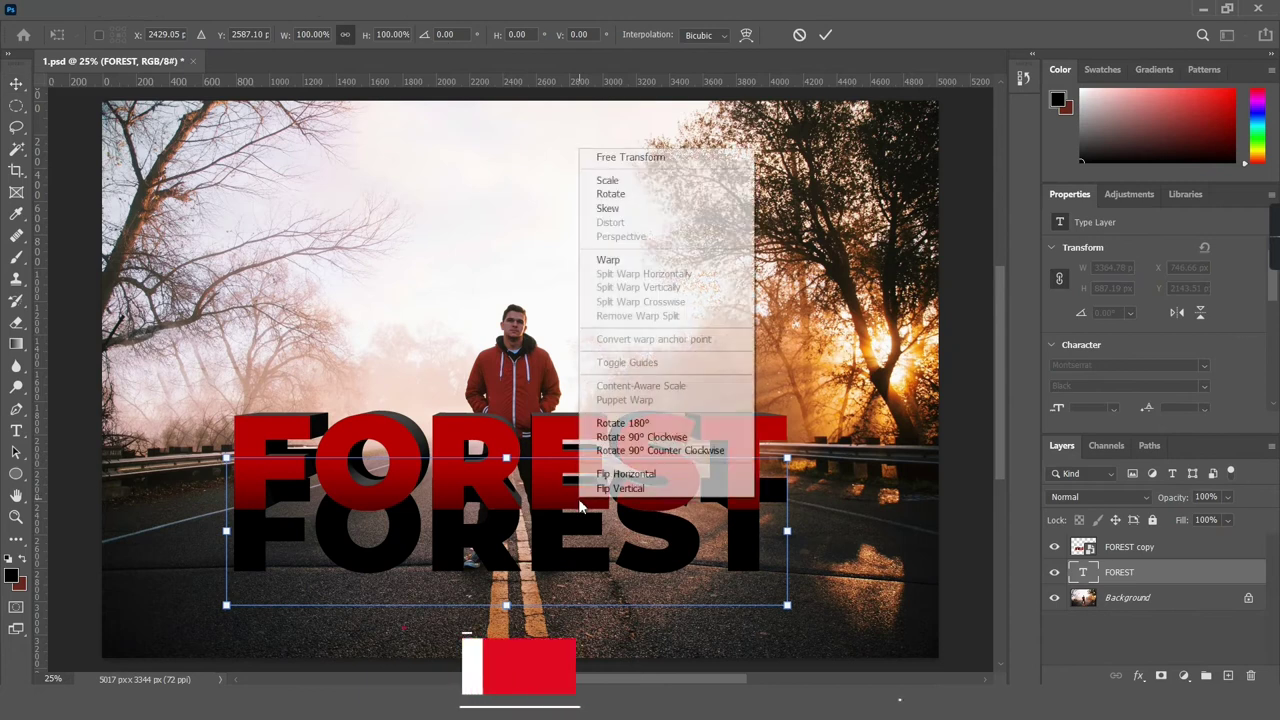
left_click(612, 488)
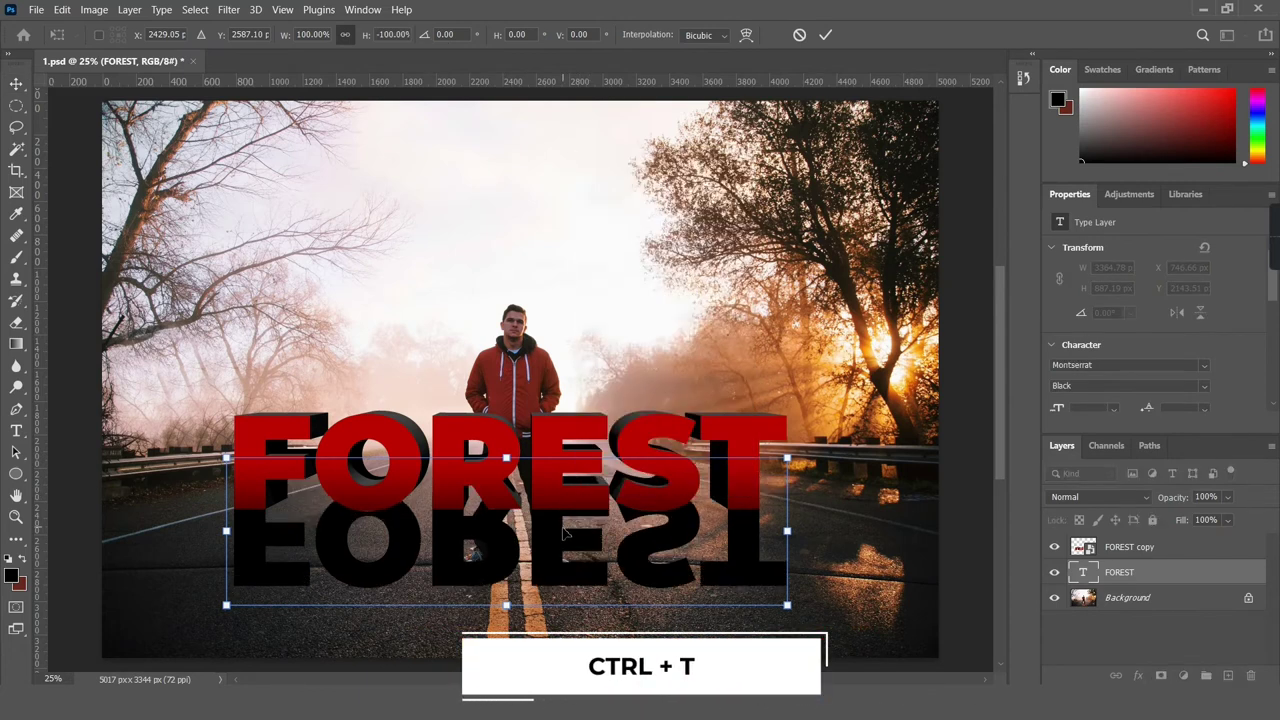
left_click_drag(564, 531, 564, 550)
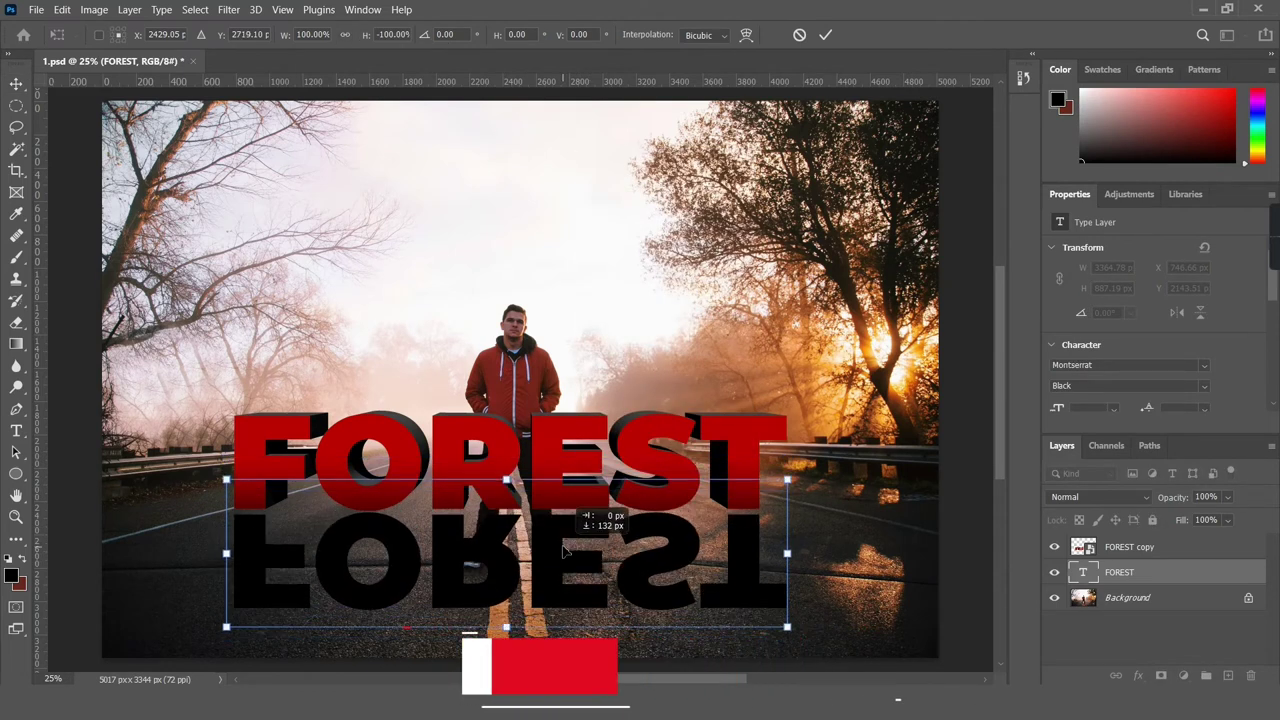
key("Return")
Step: Make the reflection a smart object and widen its base with a perspective transform
right_click(1172, 575)
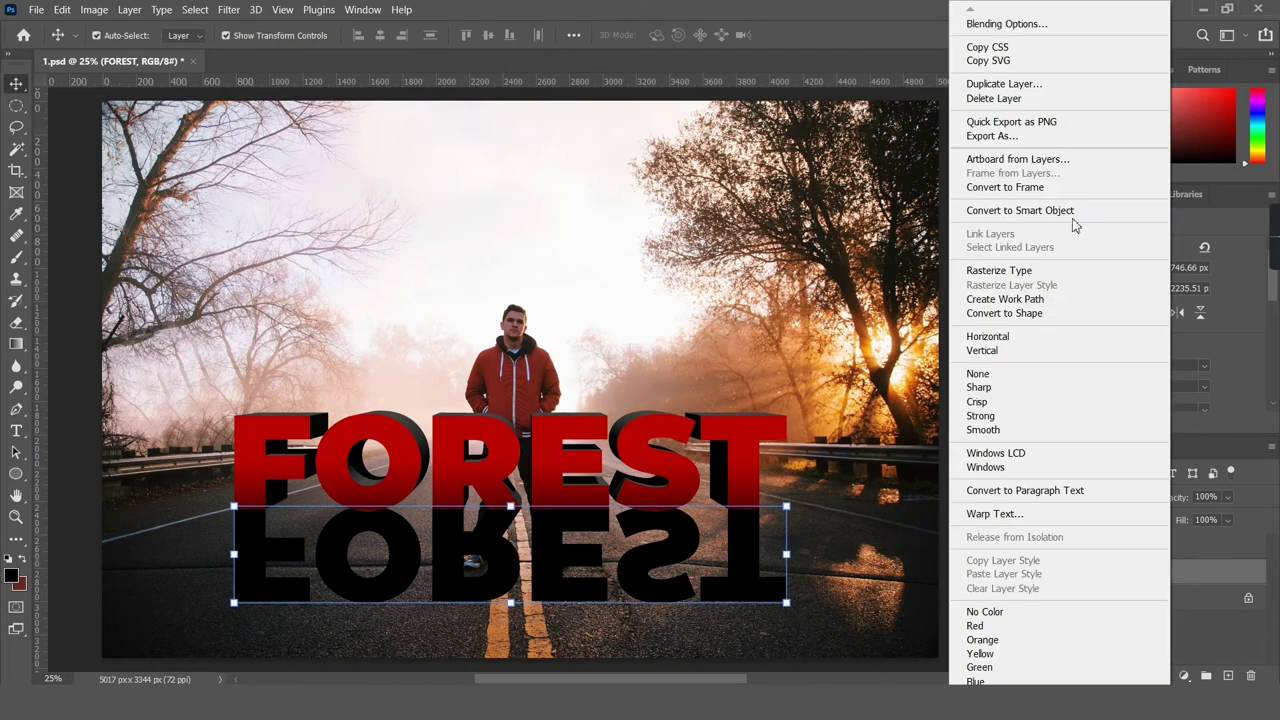
left_click(1072, 214)
key("ctrl+t")
right_click(520, 572)
left_click(576, 329)
mouse_move(787, 603)
left_mouse_down()
mouse_move(971, 600)
mouse_move(911, 590)
left_mouse_up()
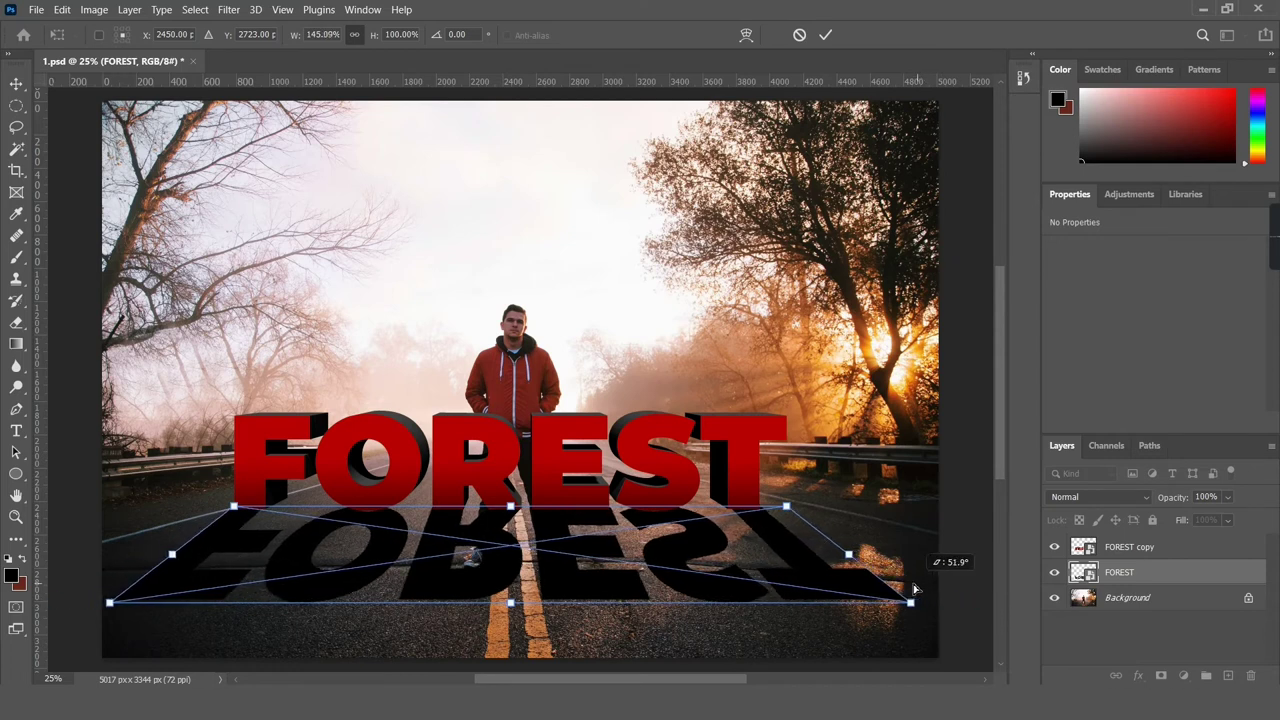
left_click(825, 34)
Step: Blur the reflection with a 15.3 px Gaussian Blur and add a layer mask
left_click(229, 9)
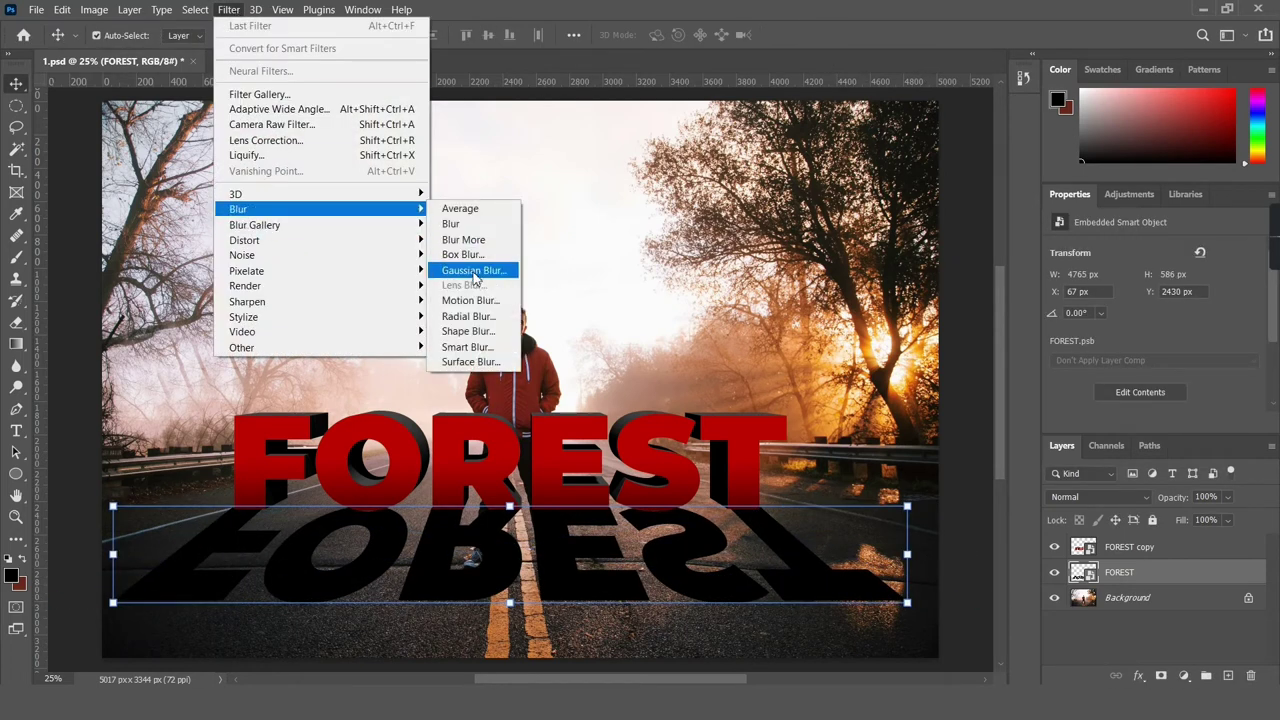
left_click(475, 272)
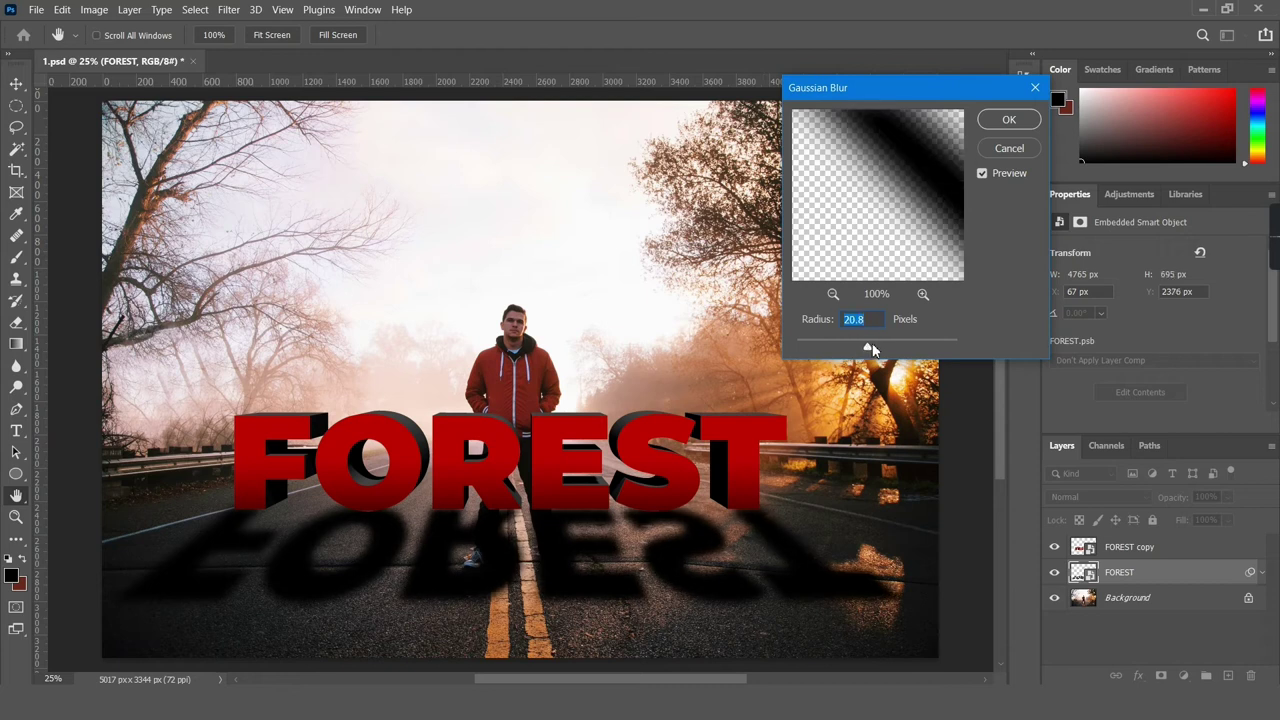
left_click_drag(868, 348, 866, 350)
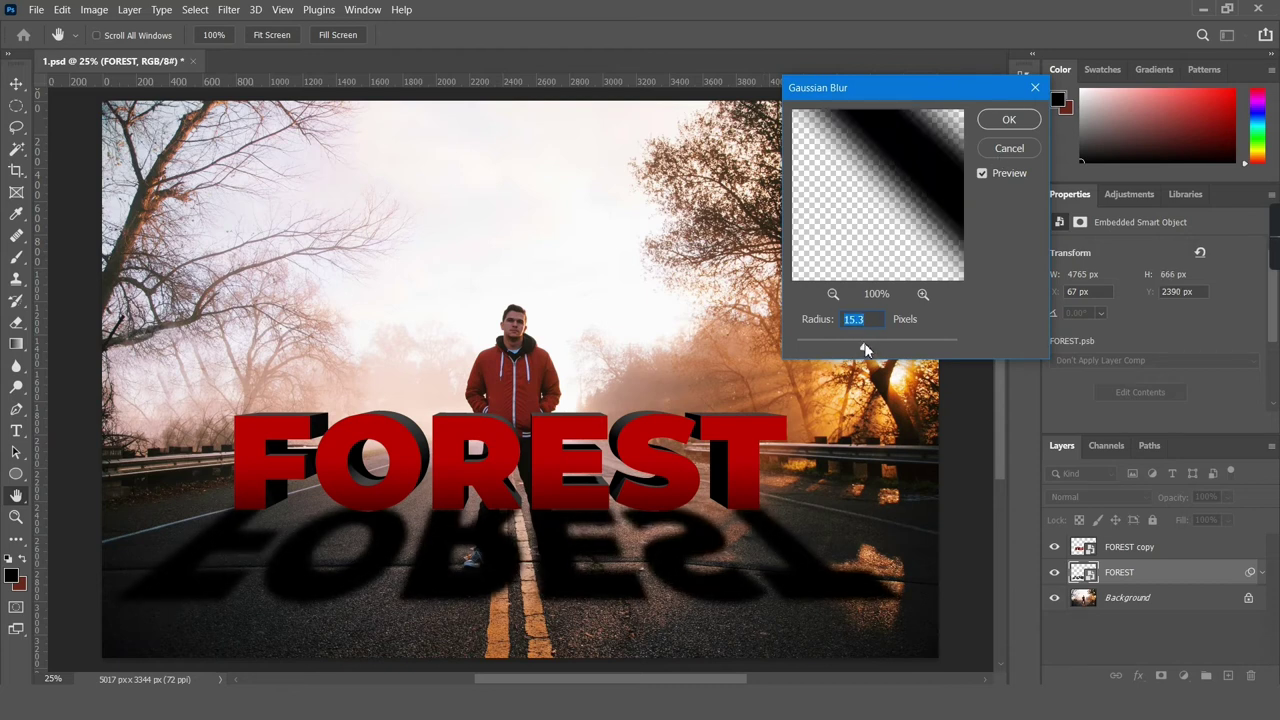
left_click(1009, 120)
key("v")
left_click(1160, 675)
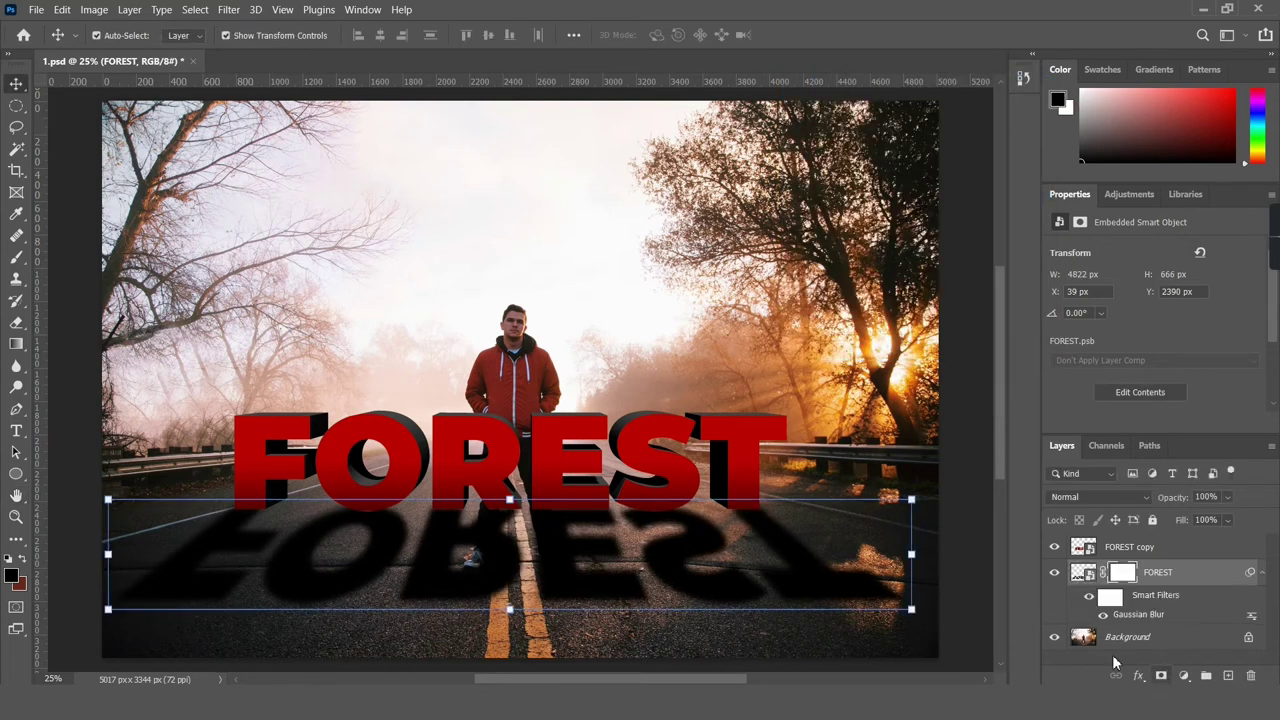
Step: Fade the shadow text downward with a gradient mask and raise the red FOREST copy slightly
left_click(16, 343)
mouse_move(548, 593)
left_mouse_down()
mouse_move(527, 451)
mouse_move(545, 488)
left_mouse_up()
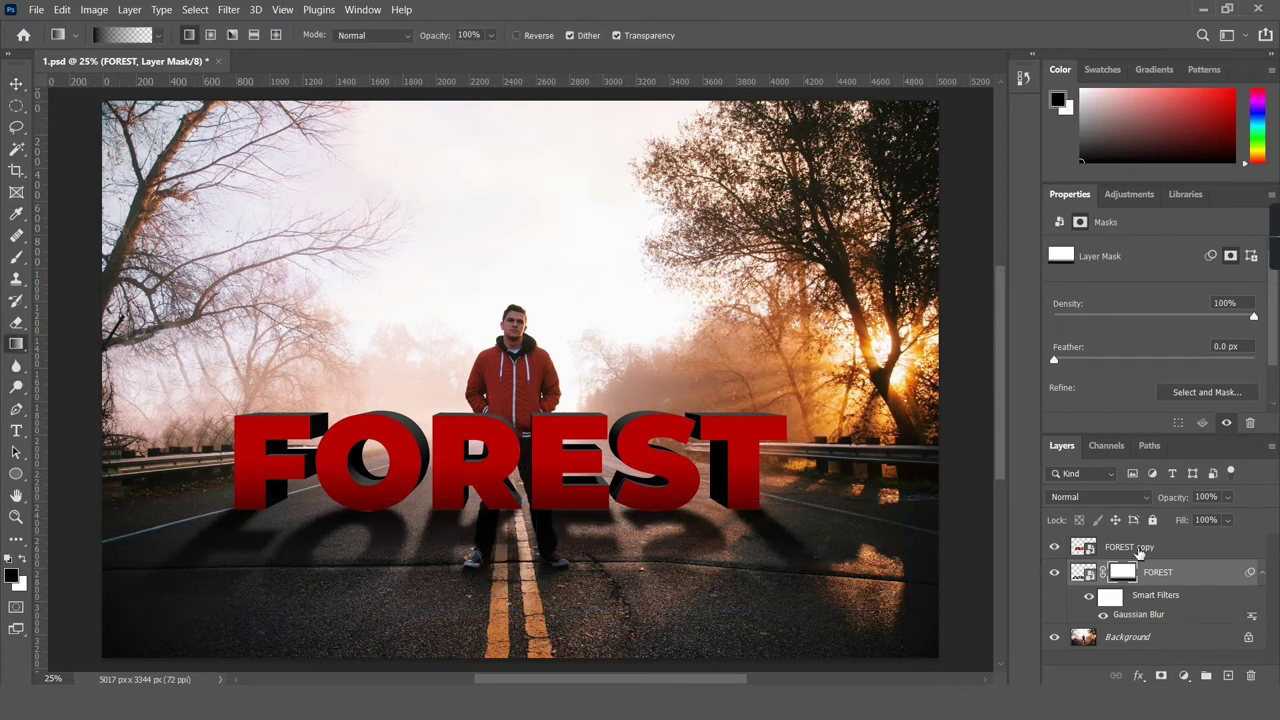
left_click(1140, 548)
key("ctrl+t")
mouse_move(520, 480)
left_mouse_down()
mouse_move(535, 444)
mouse_move(535, 462)
left_mouse_up()
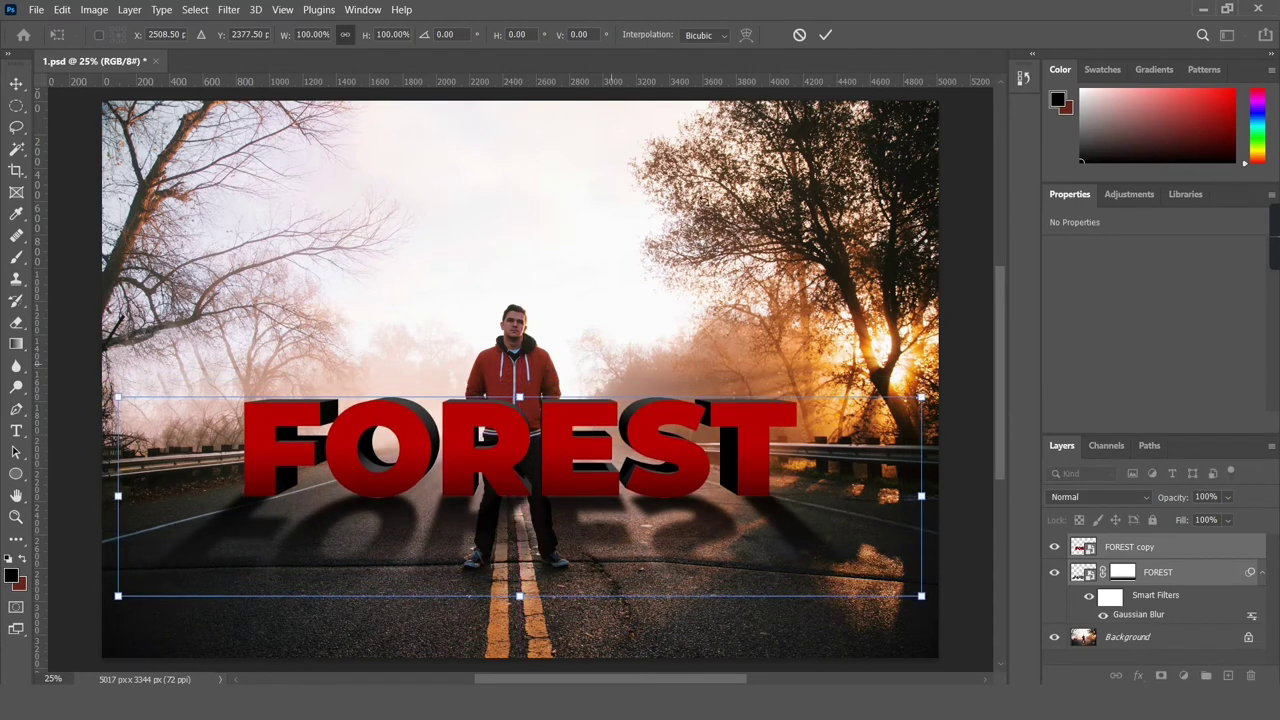
left_click(825, 34)
Step: Squash the shadow FOREST text vertically to shorten it
left_click(1195, 568)
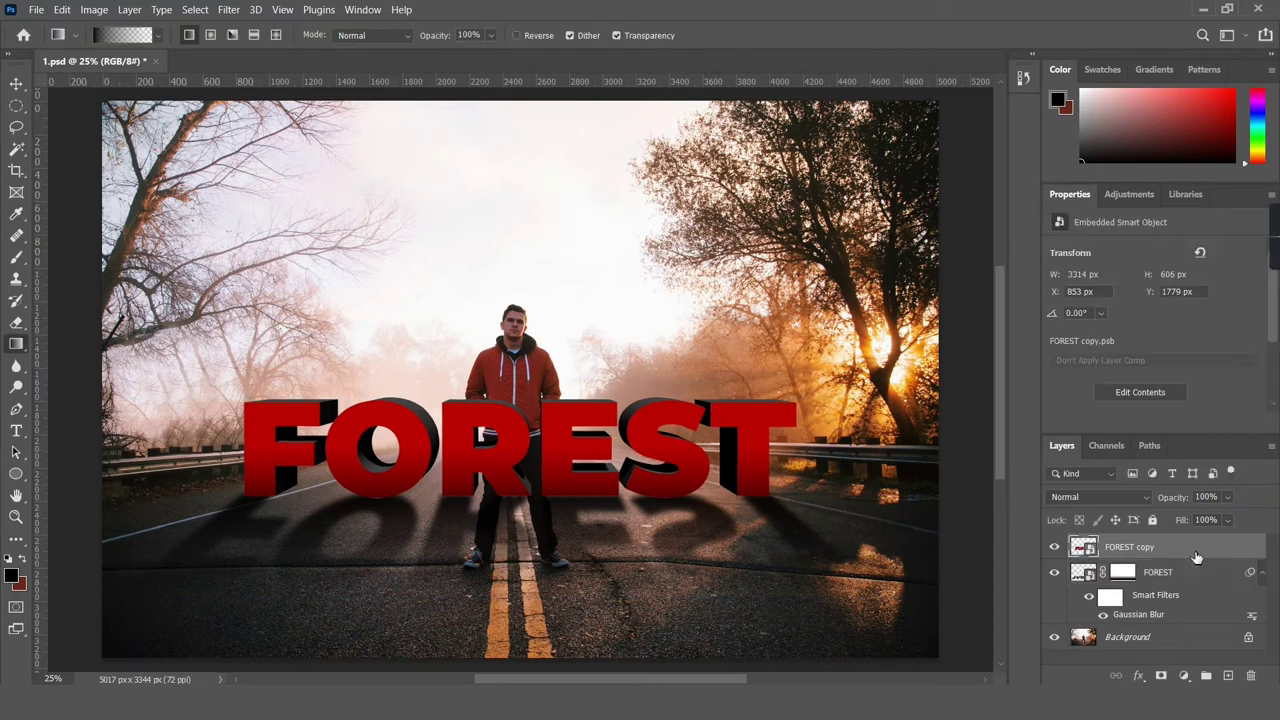
key("ctrl+t")
left_click_drag(519, 596, 519, 566)
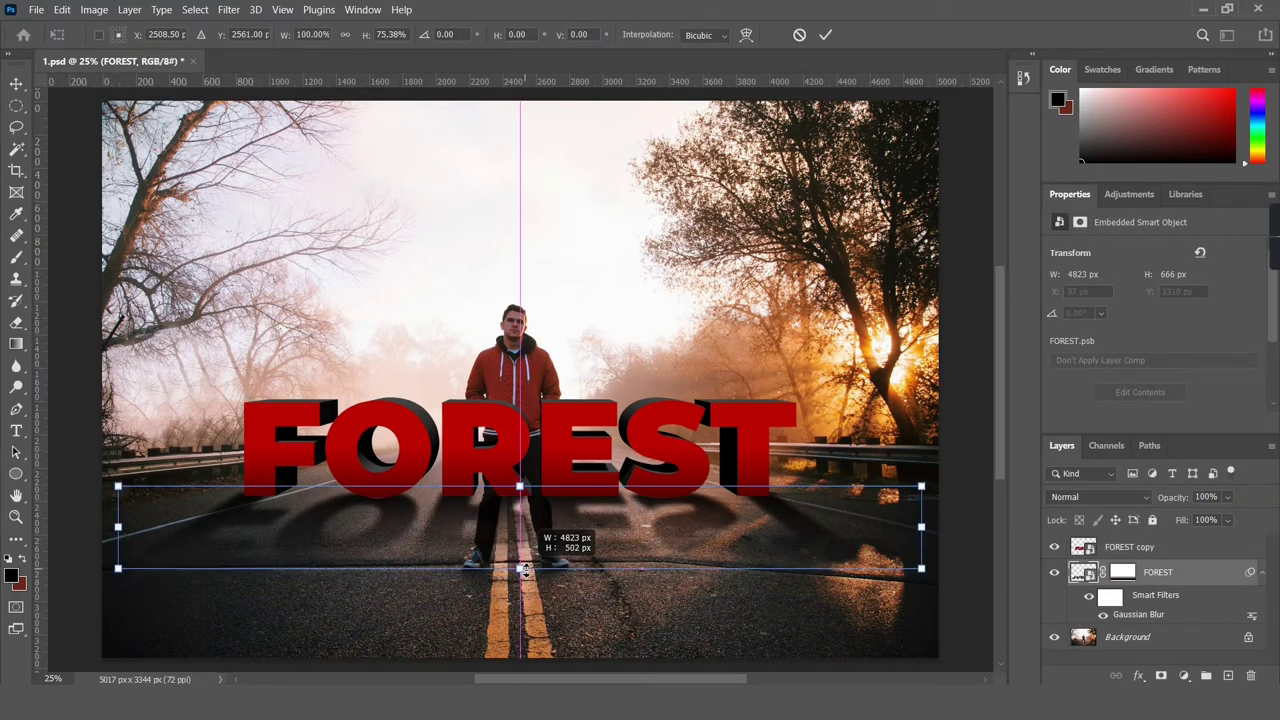
Step: On a new layer, paint soft black shadow with a 5000 px brush under the letters
left_click(825, 35)
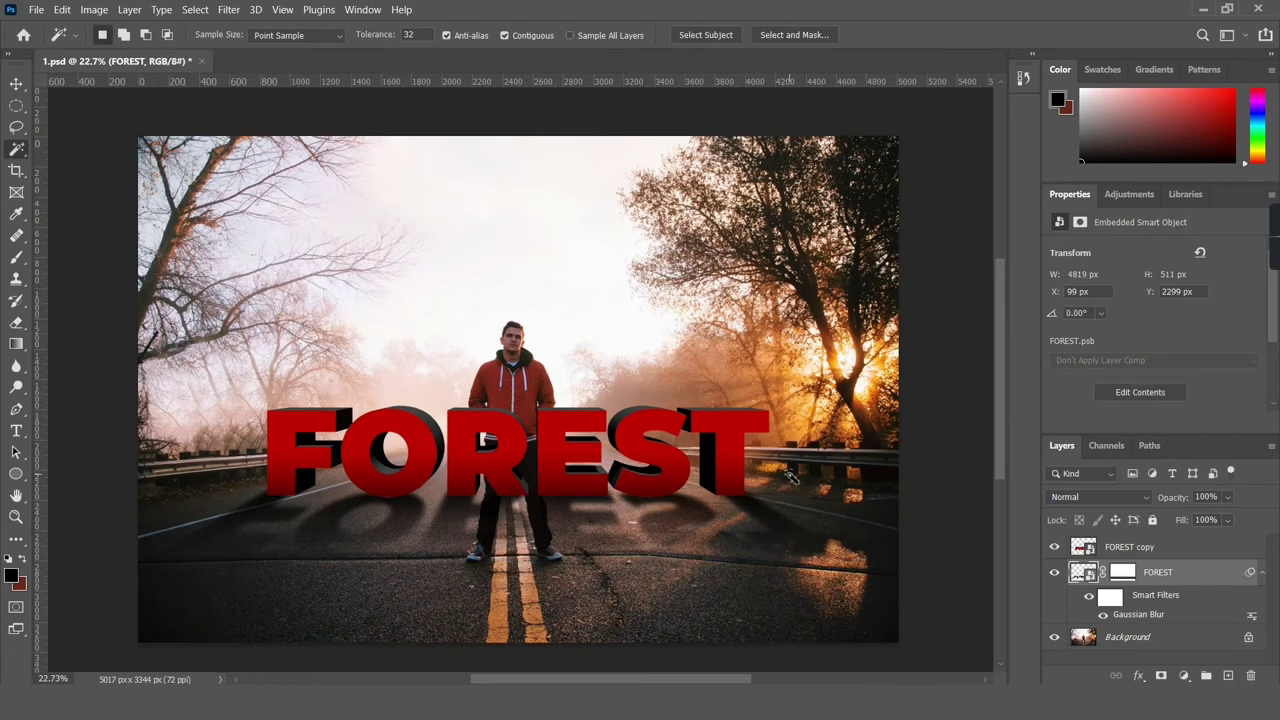
left_click(1230, 676)
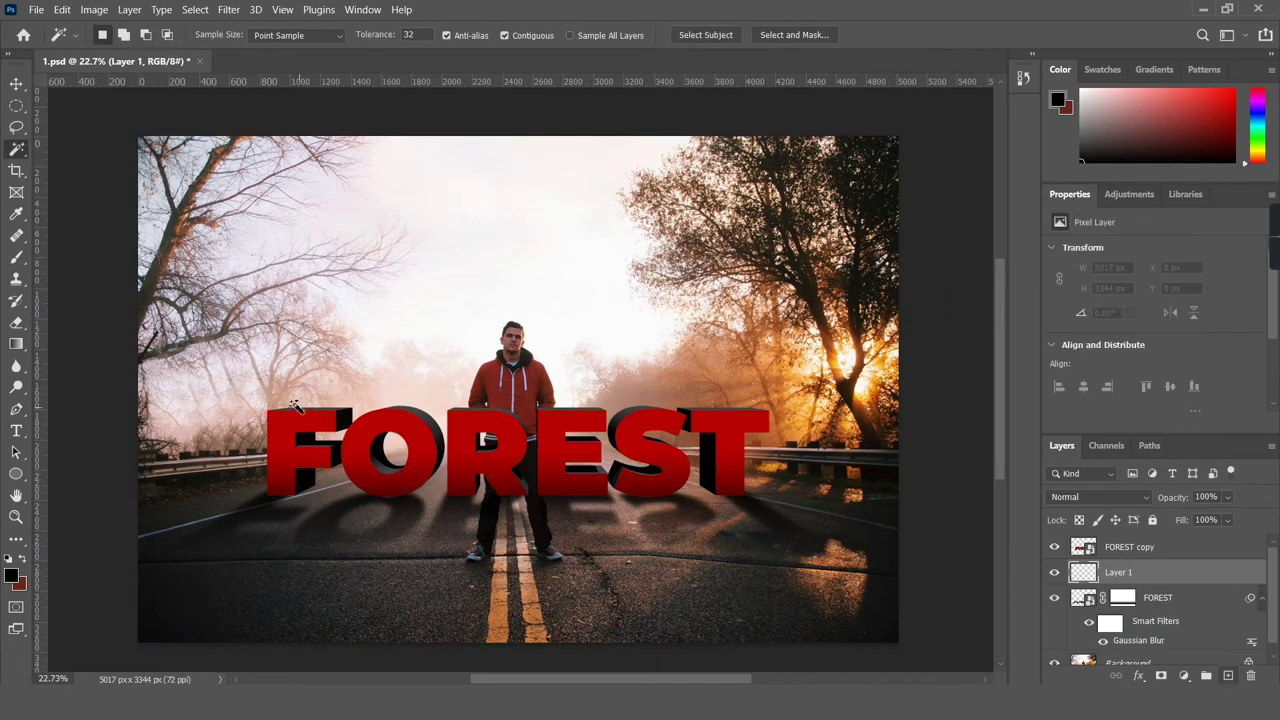
key("b")
right_click(598, 464)
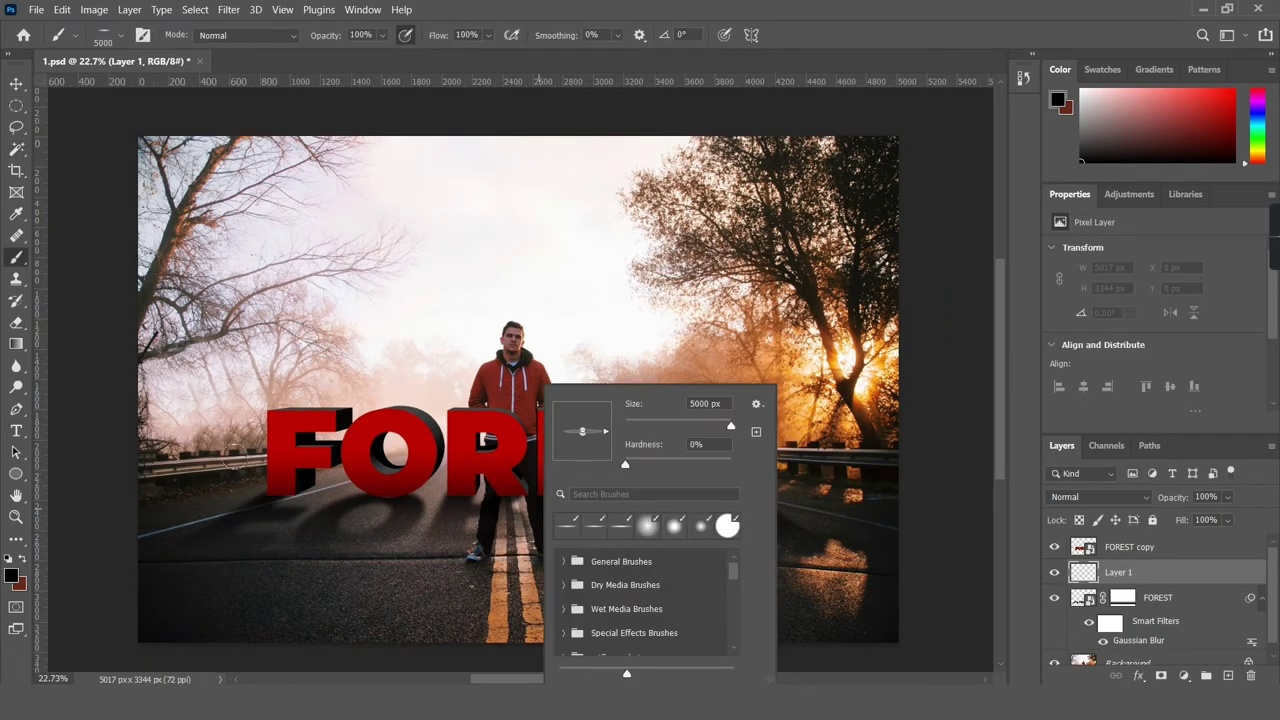
left_click(215, 481)
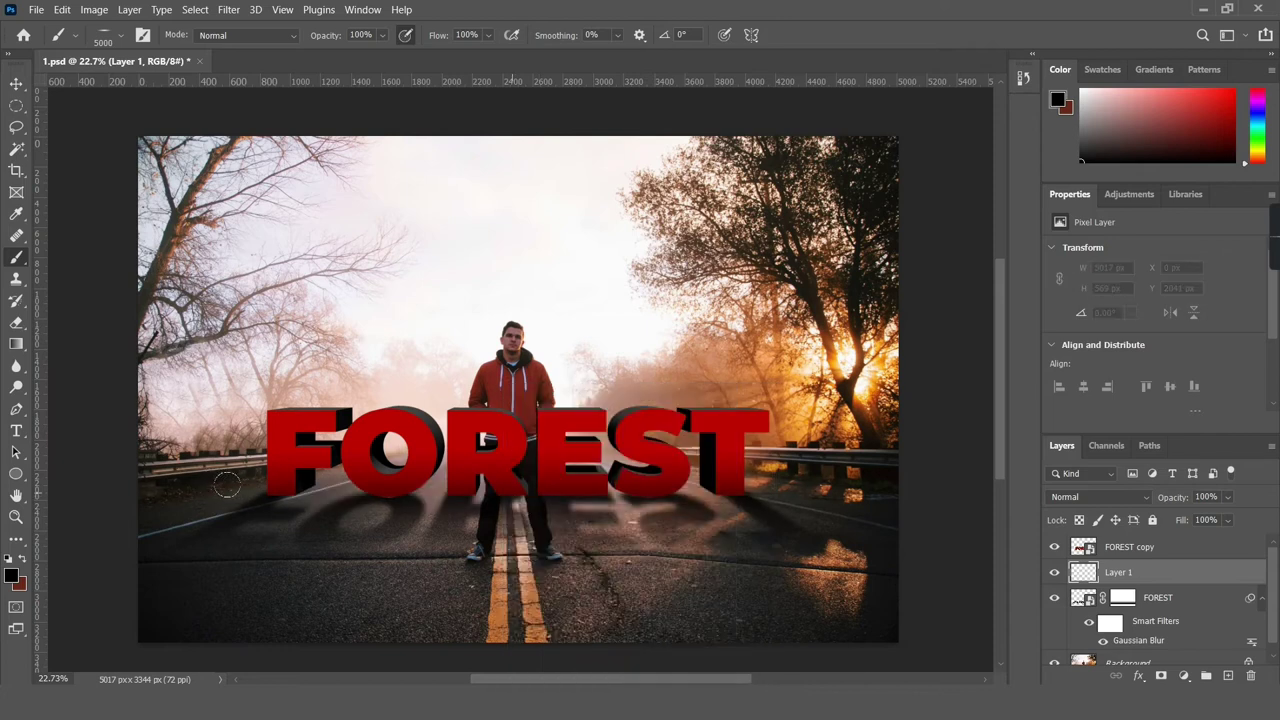
left_click_drag(306, 483, 170, 486)
left_click_drag(757, 505, 215, 487)
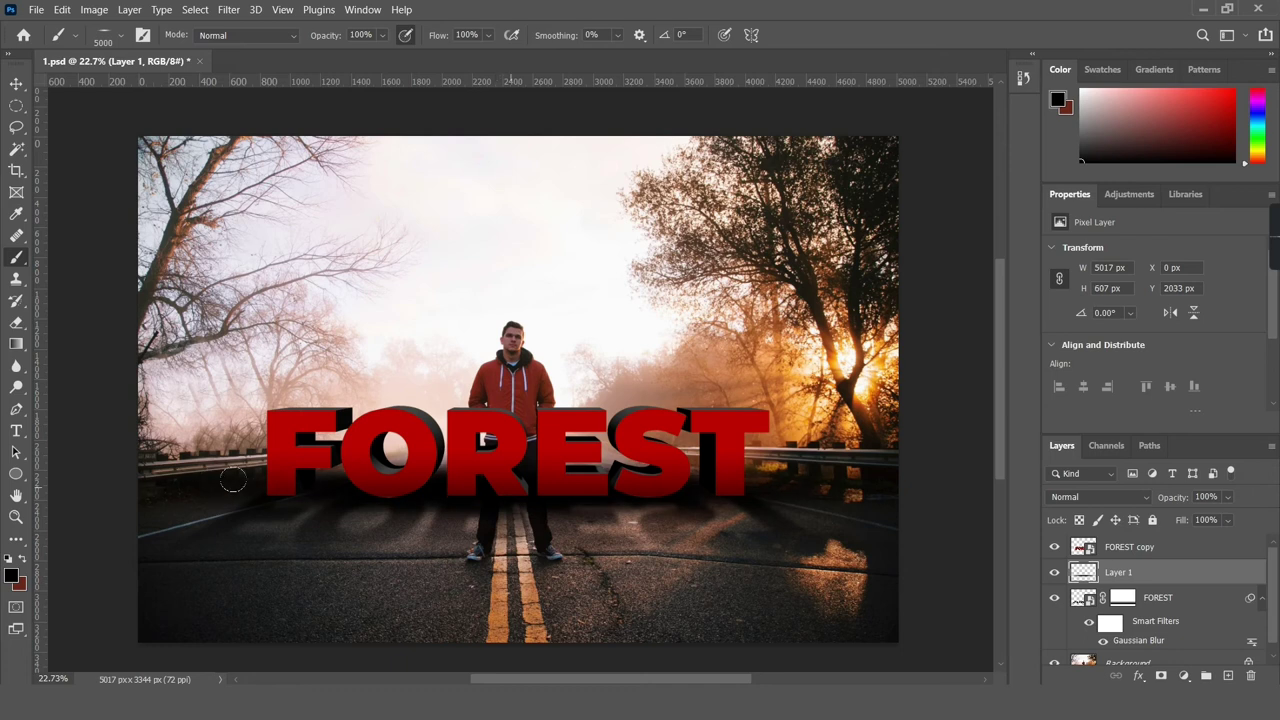
key("ctrl+z")
Step: Duplicate the Background layer
right_click(550, 430)
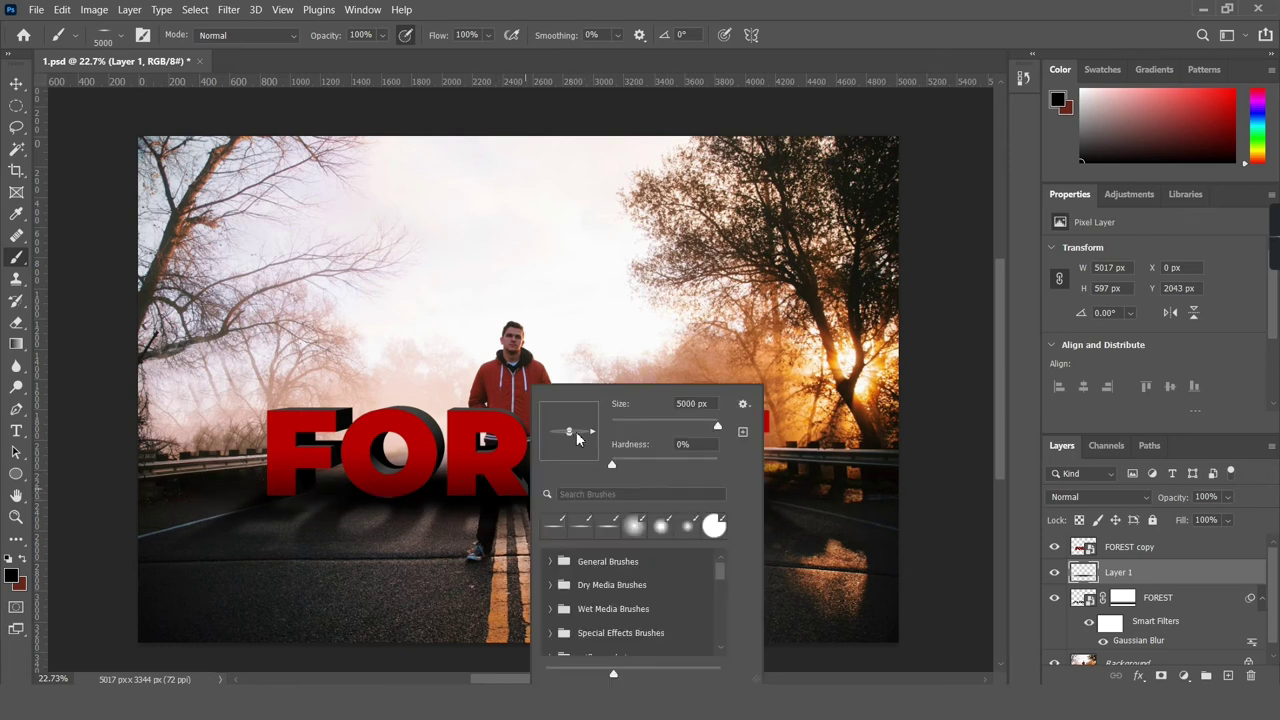
key("Escape")
key("ctrl+minus")
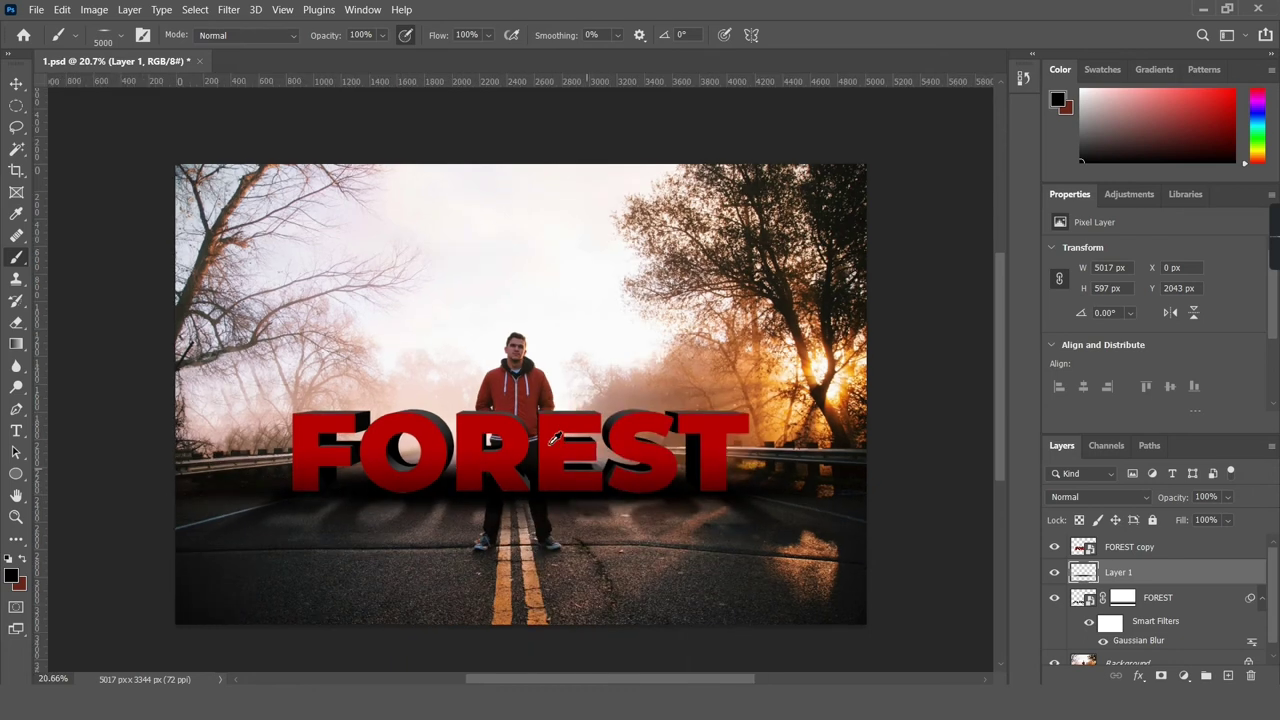
key("ctrl+plus")
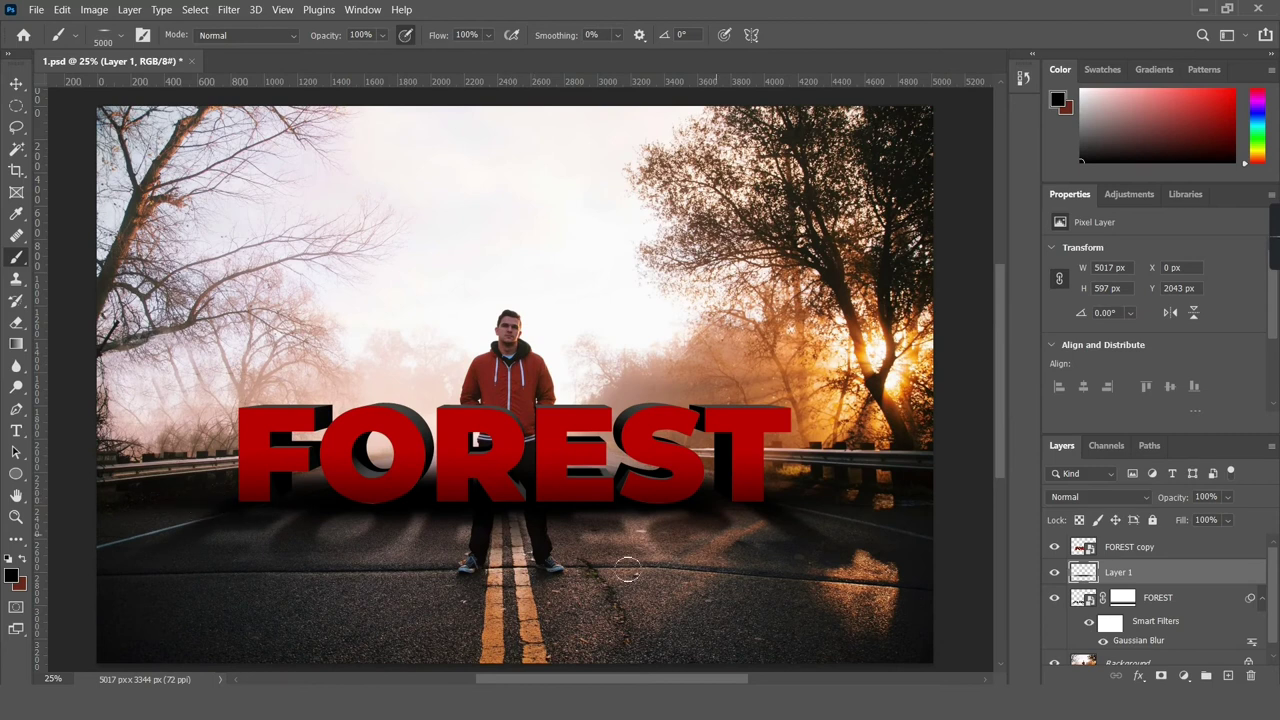
scroll(1160, 615, "down", 1)
left_click(1167, 653)
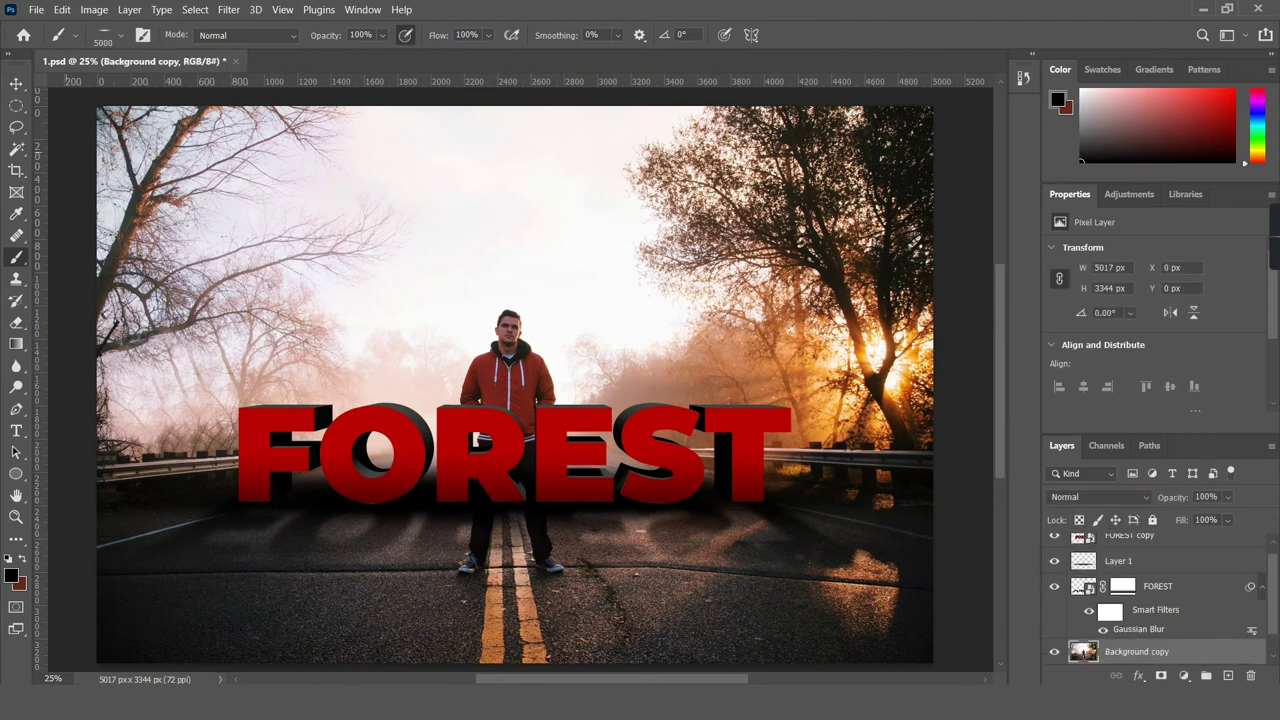
Step: Mask Background copy to the person via Select Subject and move it to the top of the stack
left_click(16, 150)
left_click(712, 36)
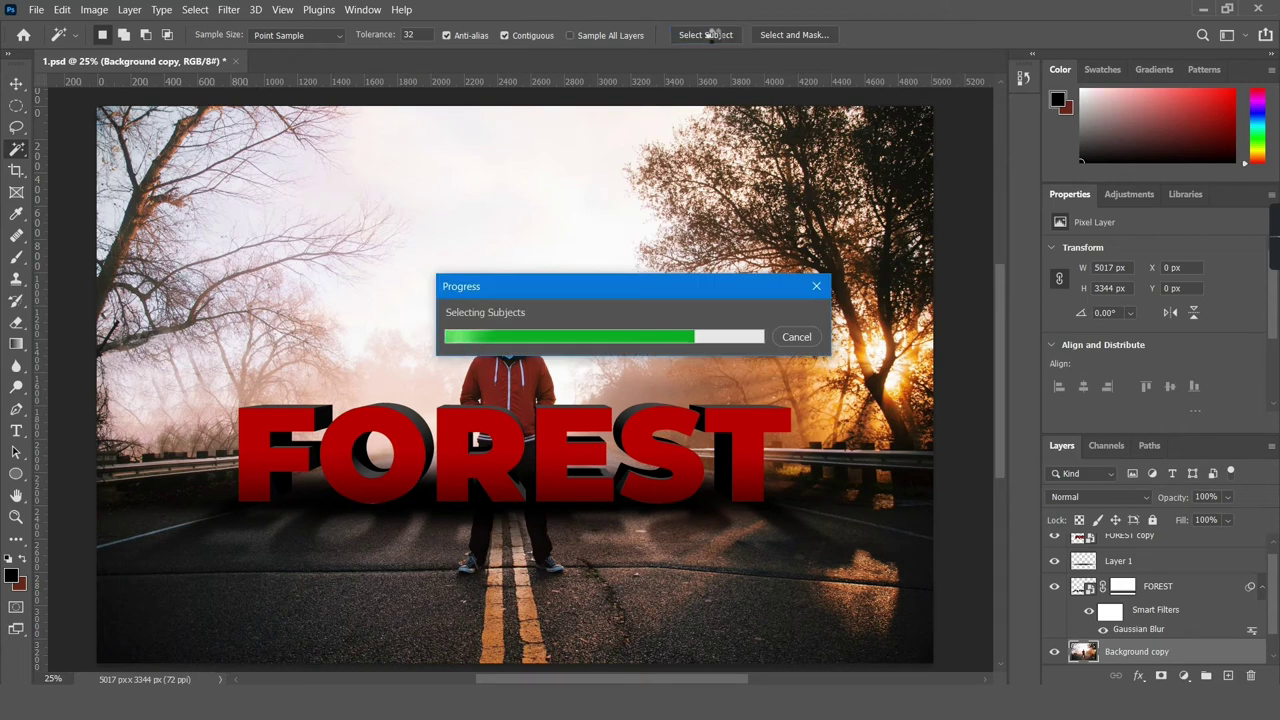
scroll(1160, 620, "down", 1)
left_click(1162, 675)
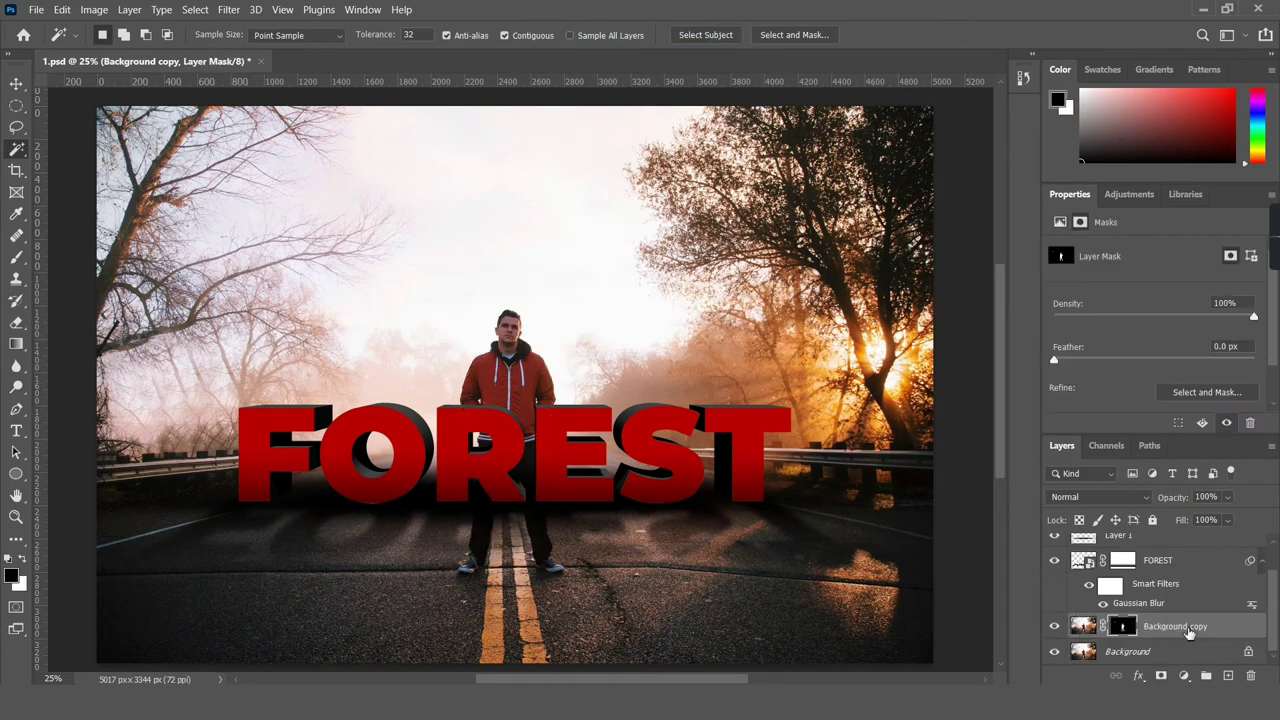
left_click_drag(1140, 626, 1120, 535)
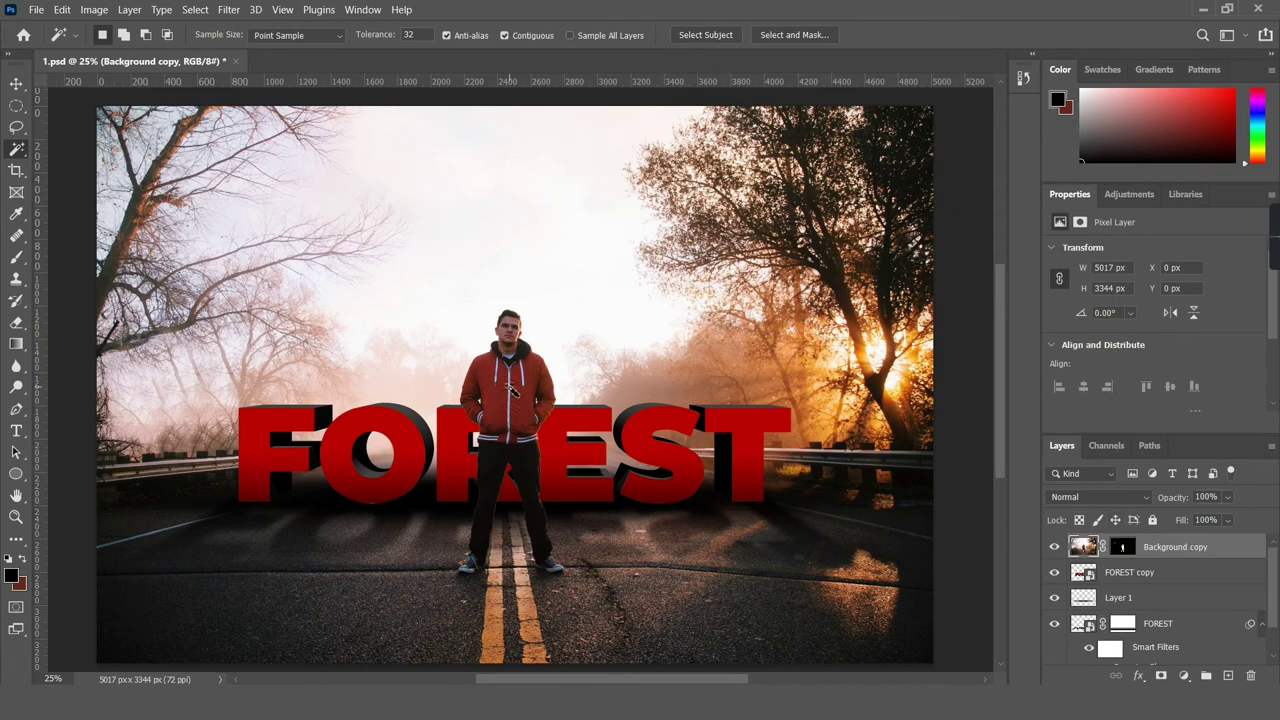
key("ctrl+minus")
key("ctrl+0")
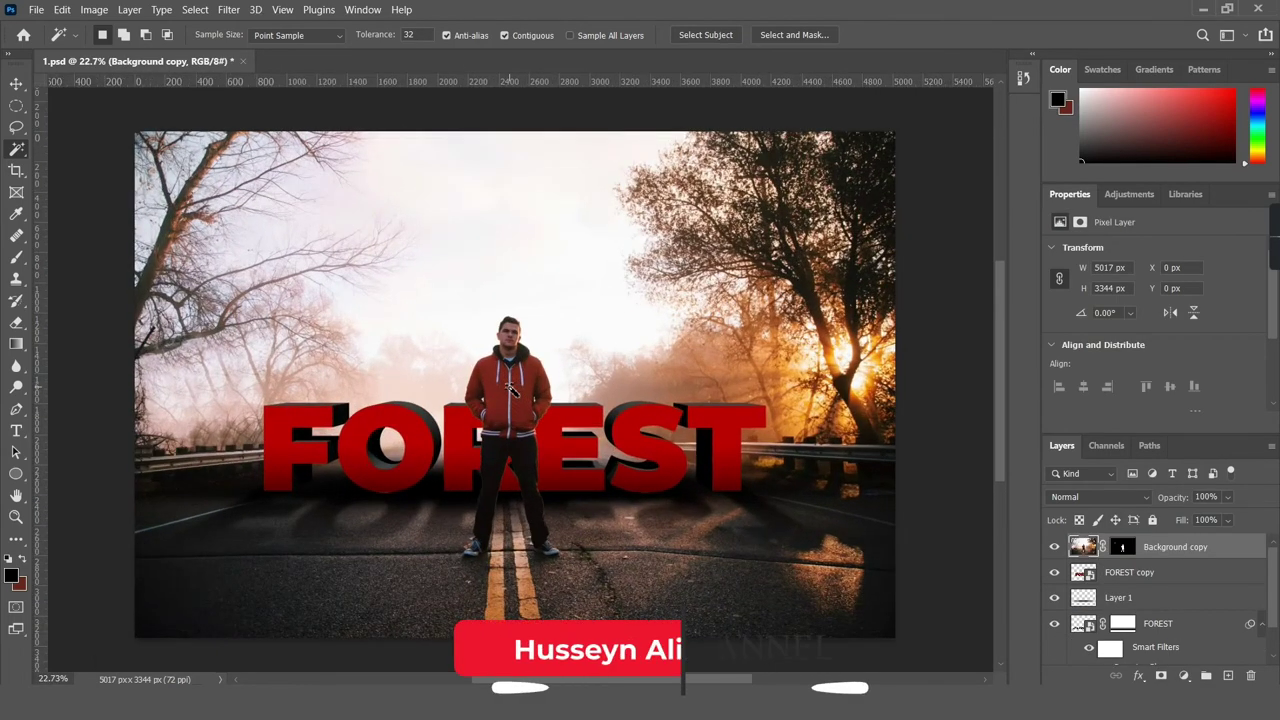
Step: Squash the Layer 1 base shadow to 50% height, then drop the PngItem_4201070 crack image onto the canvas
key("v")
left_click(440, 495)
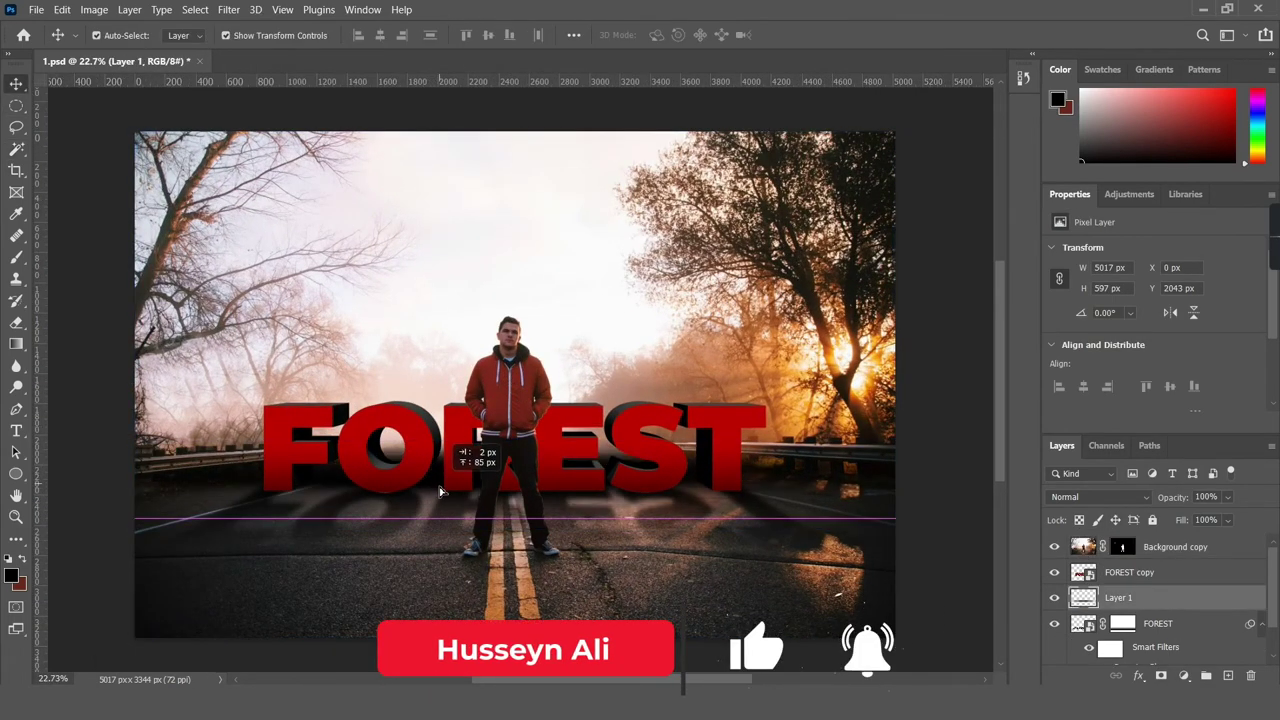
left_click(440, 495)
key("ctrl+t")
left_click_drag(514, 434, 545, 484)
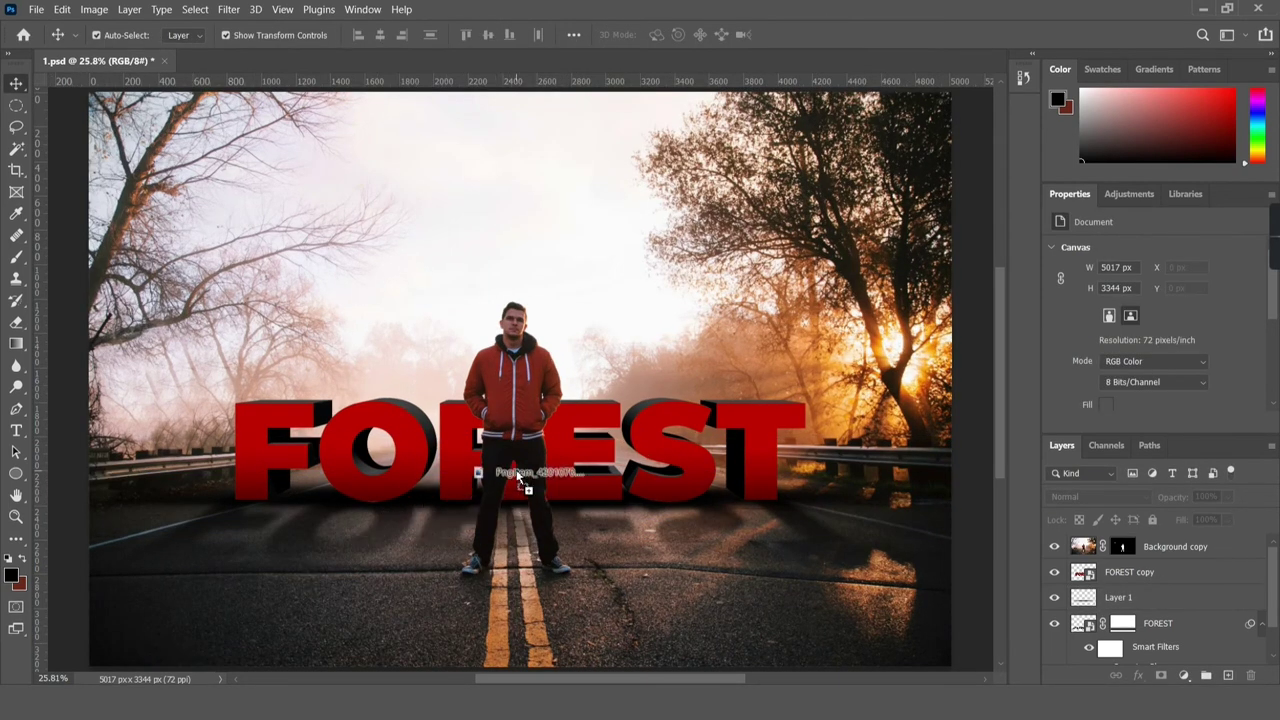
mouse_move(518, 478)
left_mouse_down()
mouse_move(522, 453)
mouse_move(520, 573)
left_mouse_up()
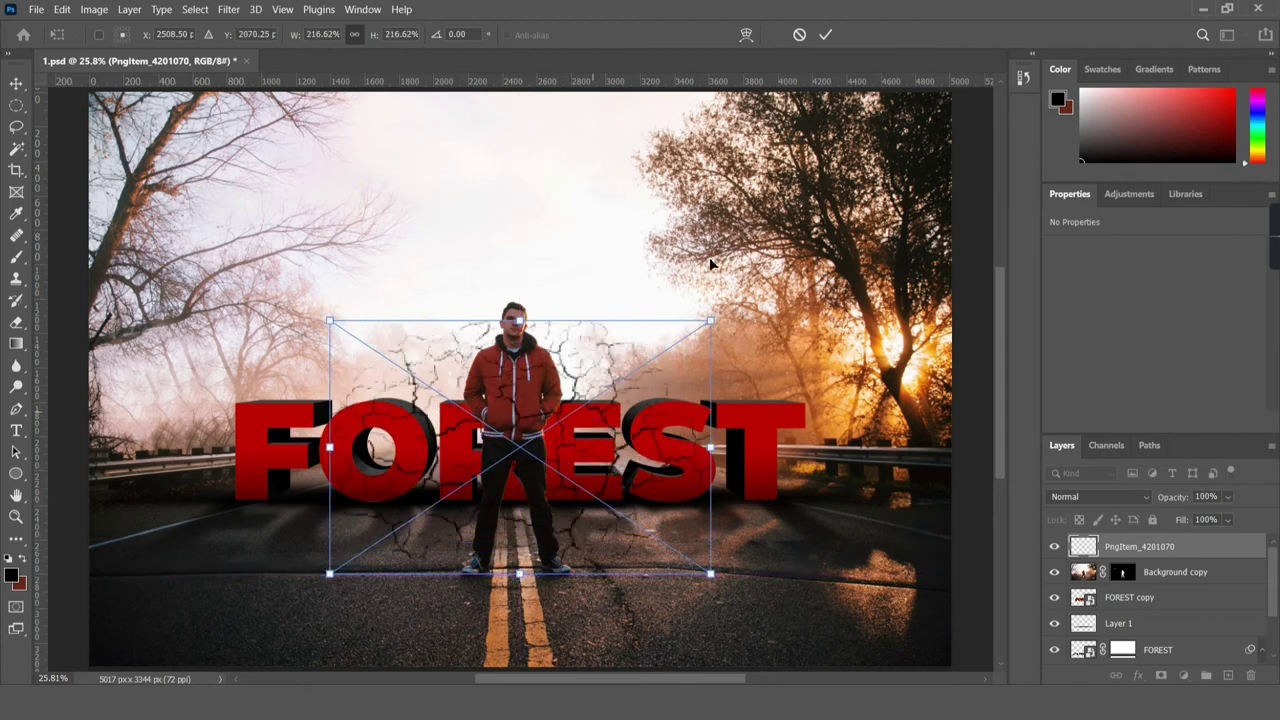
Step: Commit the placed crack texture and move its layer below the FOREST copy layer
left_click(825, 35)
left_click_drag(1198, 546, 1205, 609)
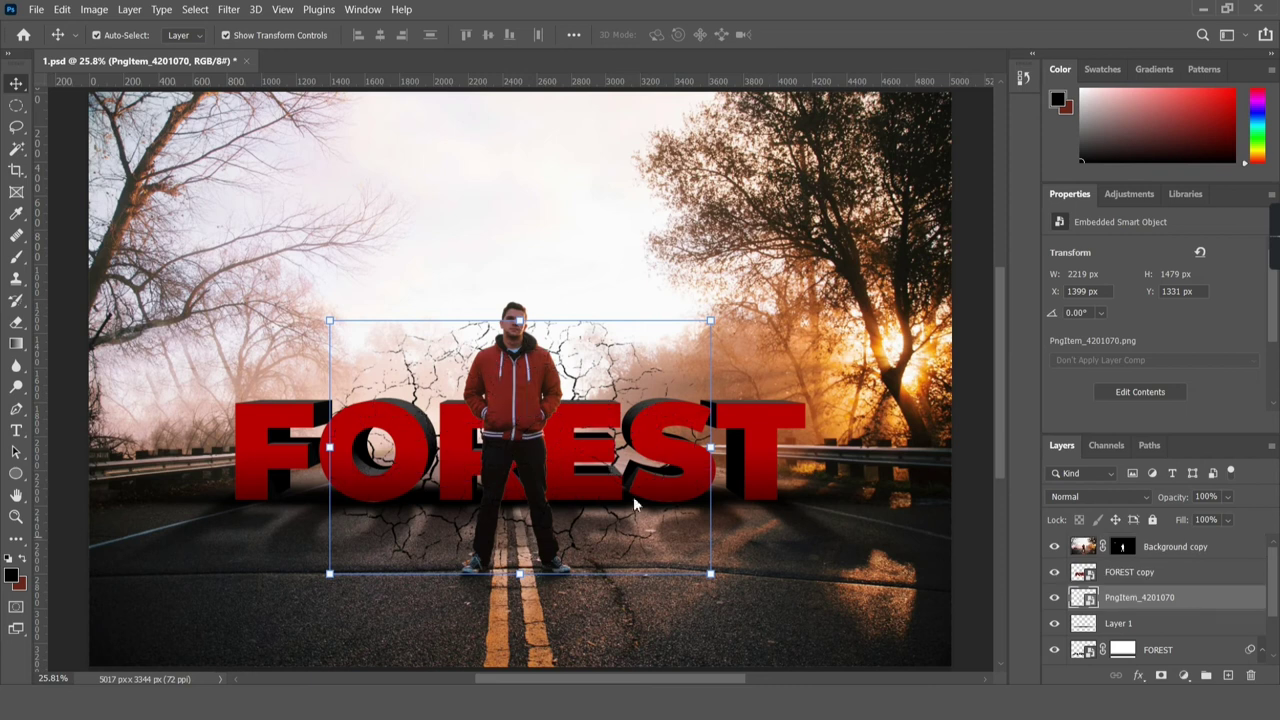
right_click(600, 492)
key("Escape")
Step: Apply a Perspective transform to the crack texture, widening its bottom edge for the road
key("ctrl+t")
right_click(566, 465)
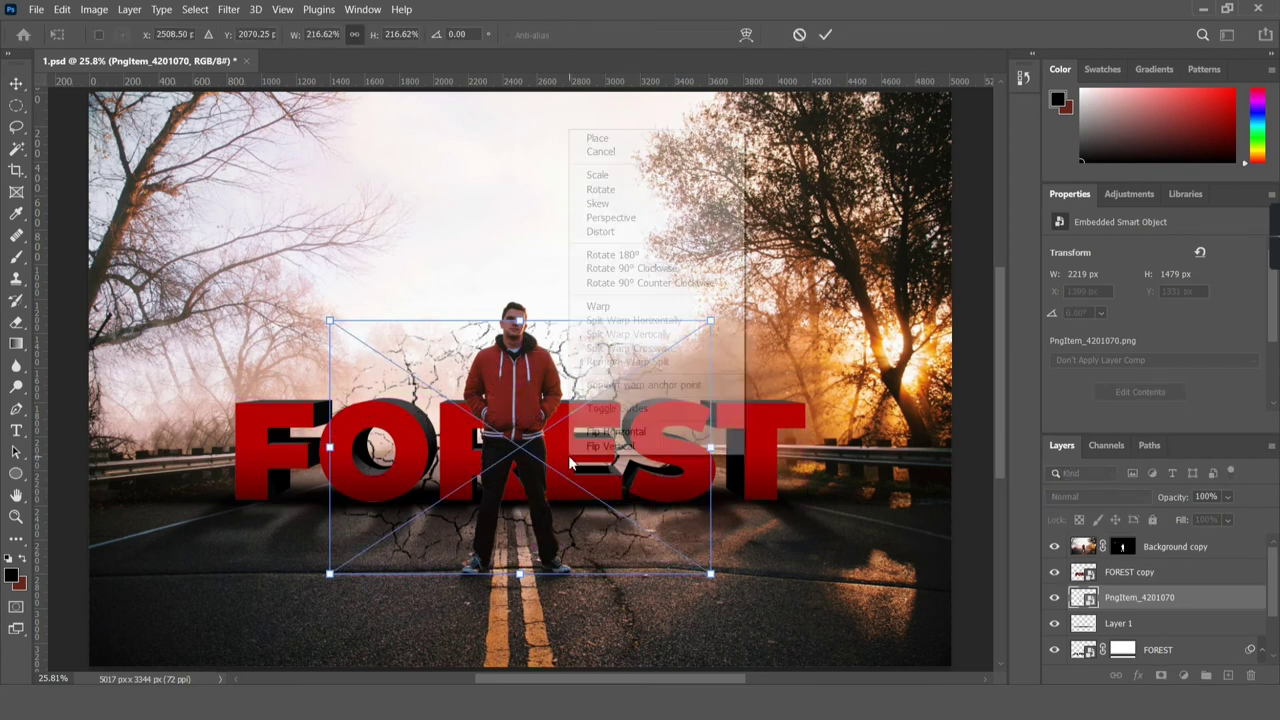
left_click(618, 218)
mouse_move(711, 576)
left_mouse_down()
mouse_move(926, 491)
mouse_move(911, 495)
left_mouse_up()
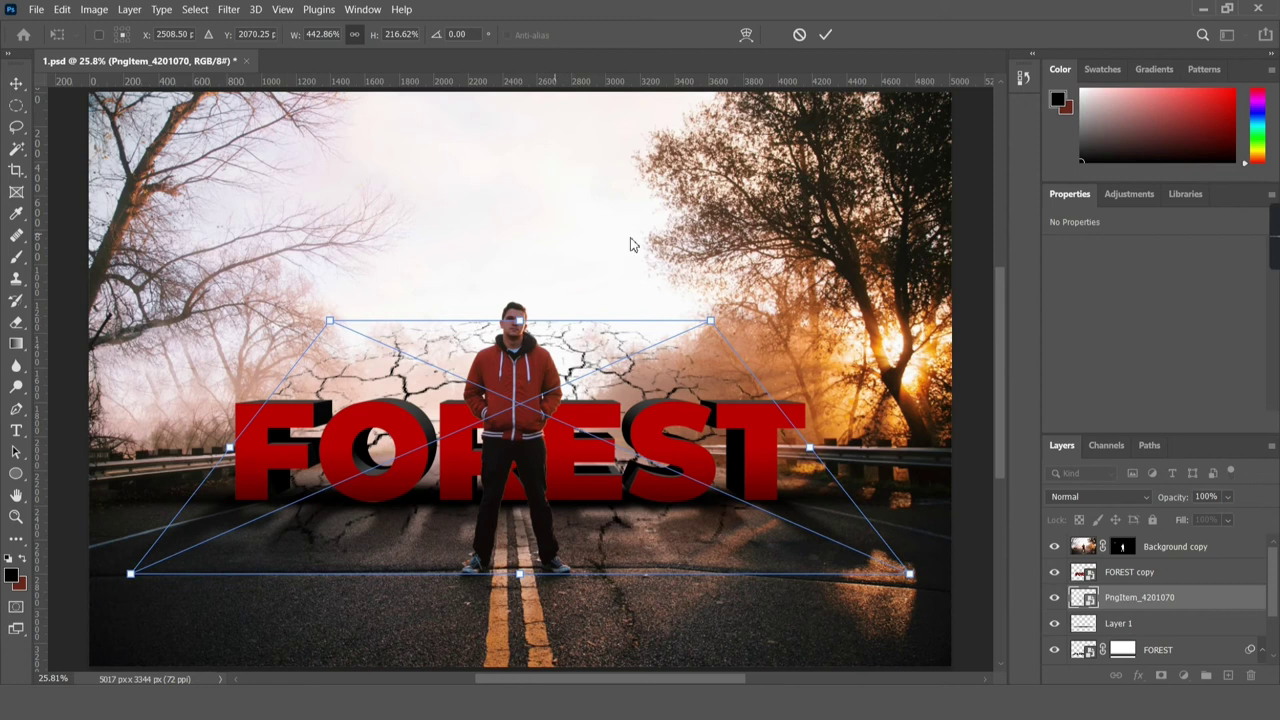
Step: Flatten and narrow the texture onto the road under the letters with Free Transform, and commit
right_click(576, 388)
left_click(622, 64)
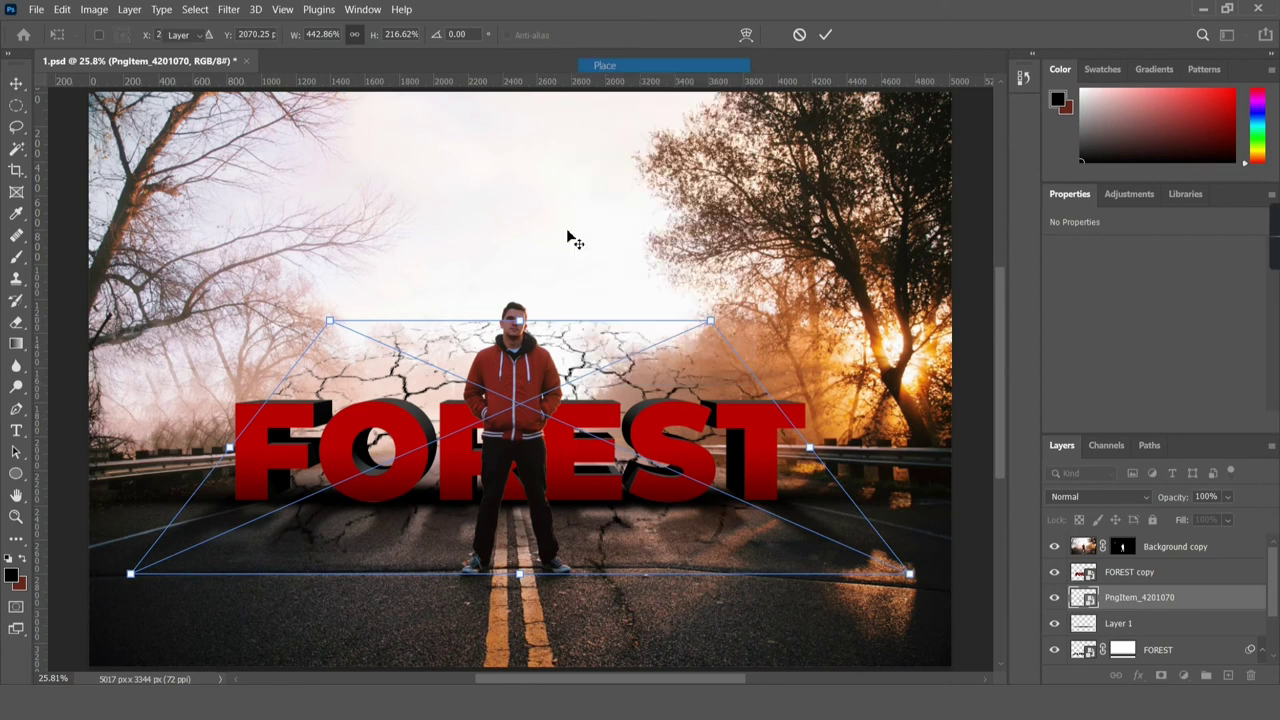
left_click_drag(513, 321, 548, 540)
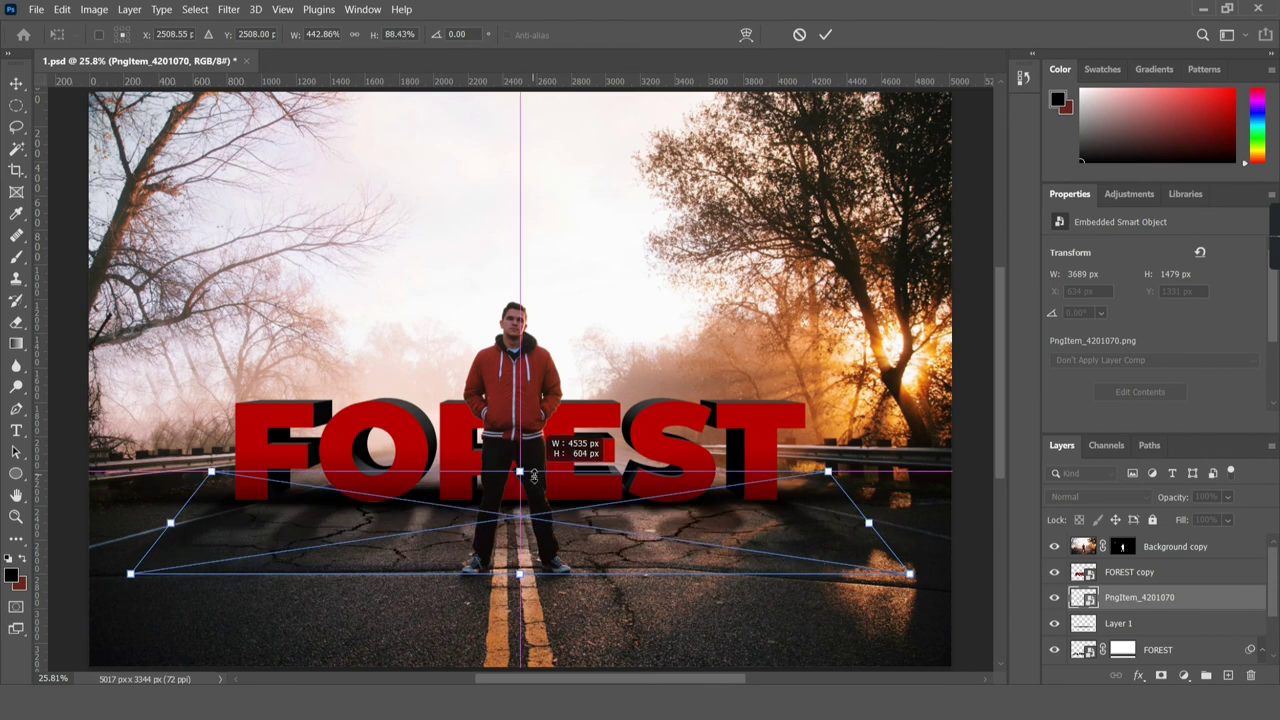
left_click_drag(520, 577, 519, 555)
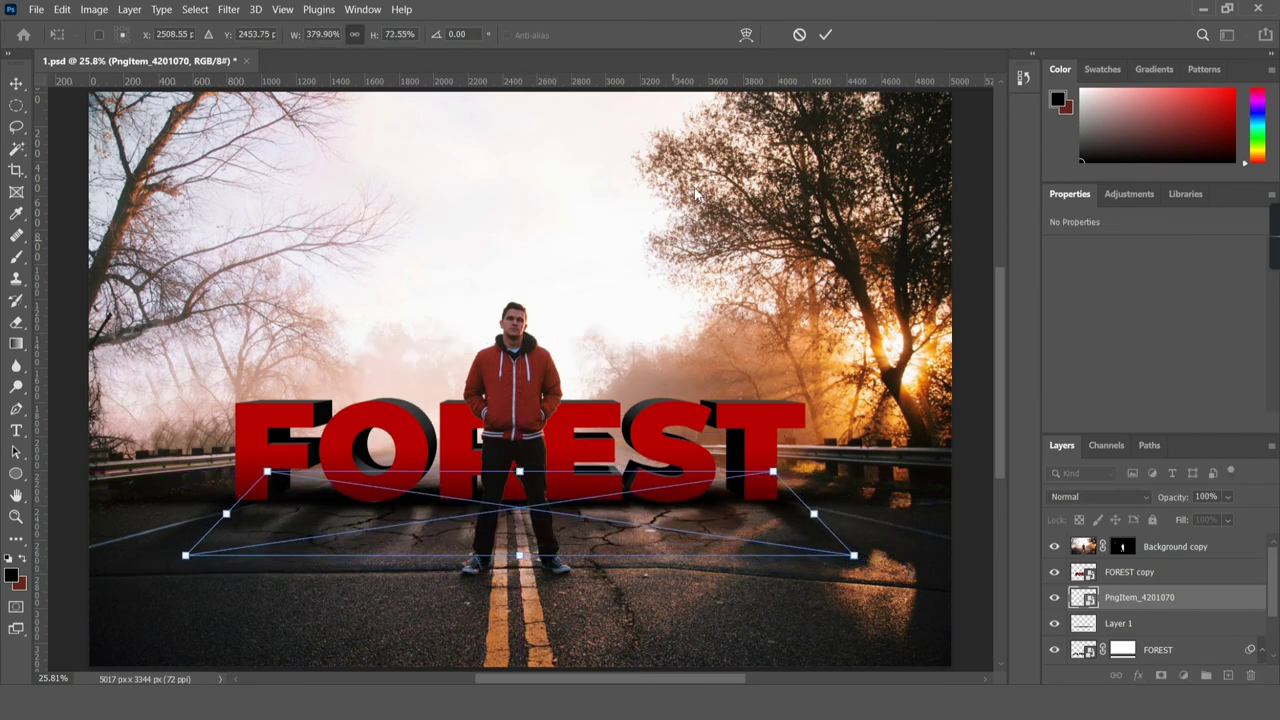
left_click(824, 35)
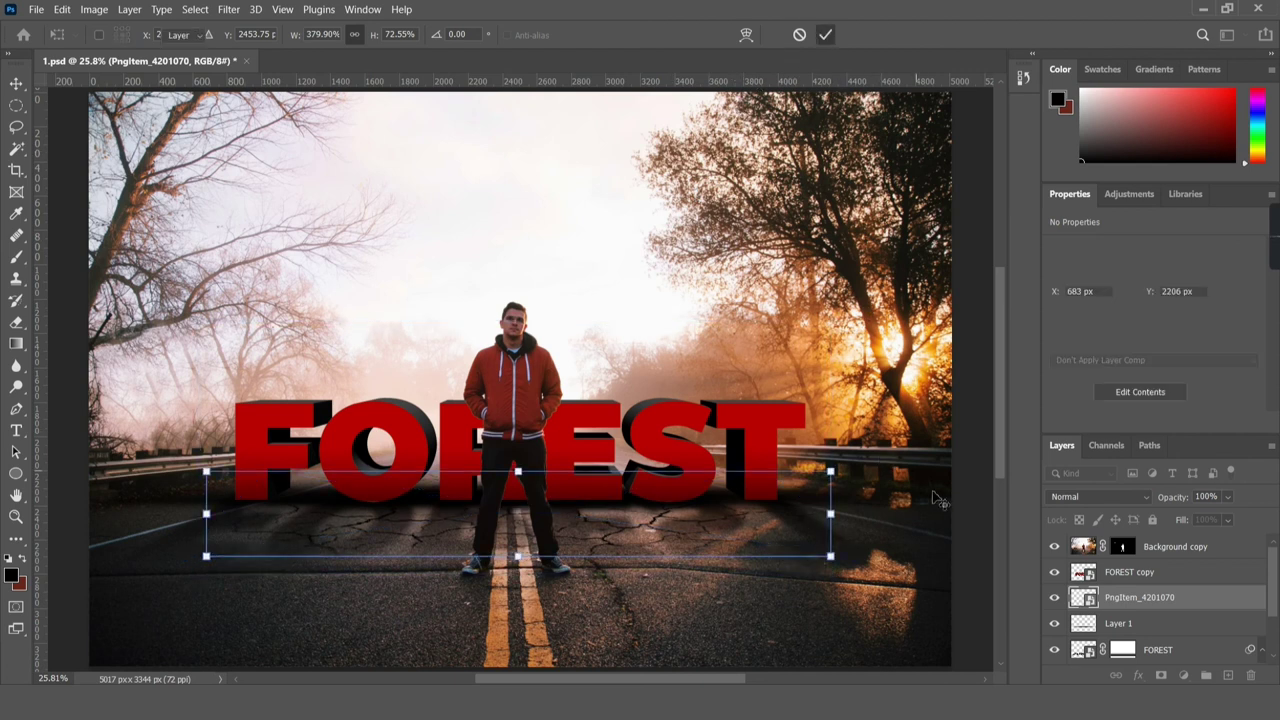
left_click(965, 511)
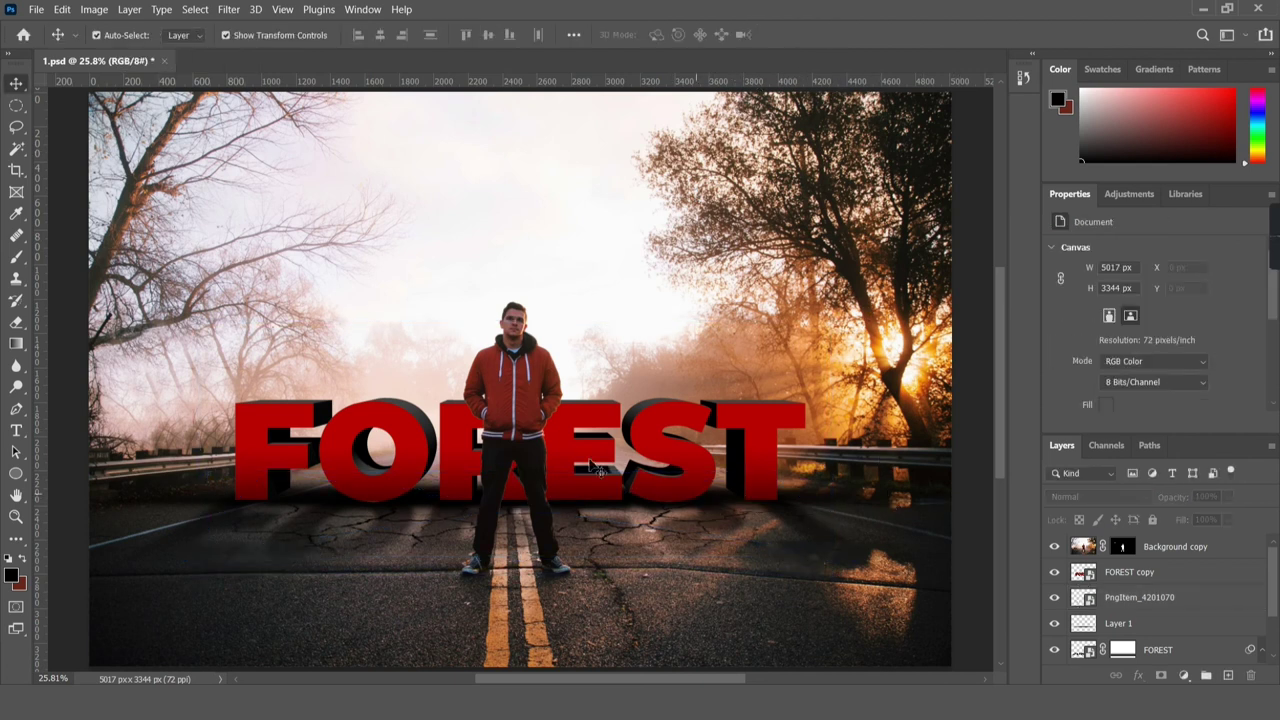